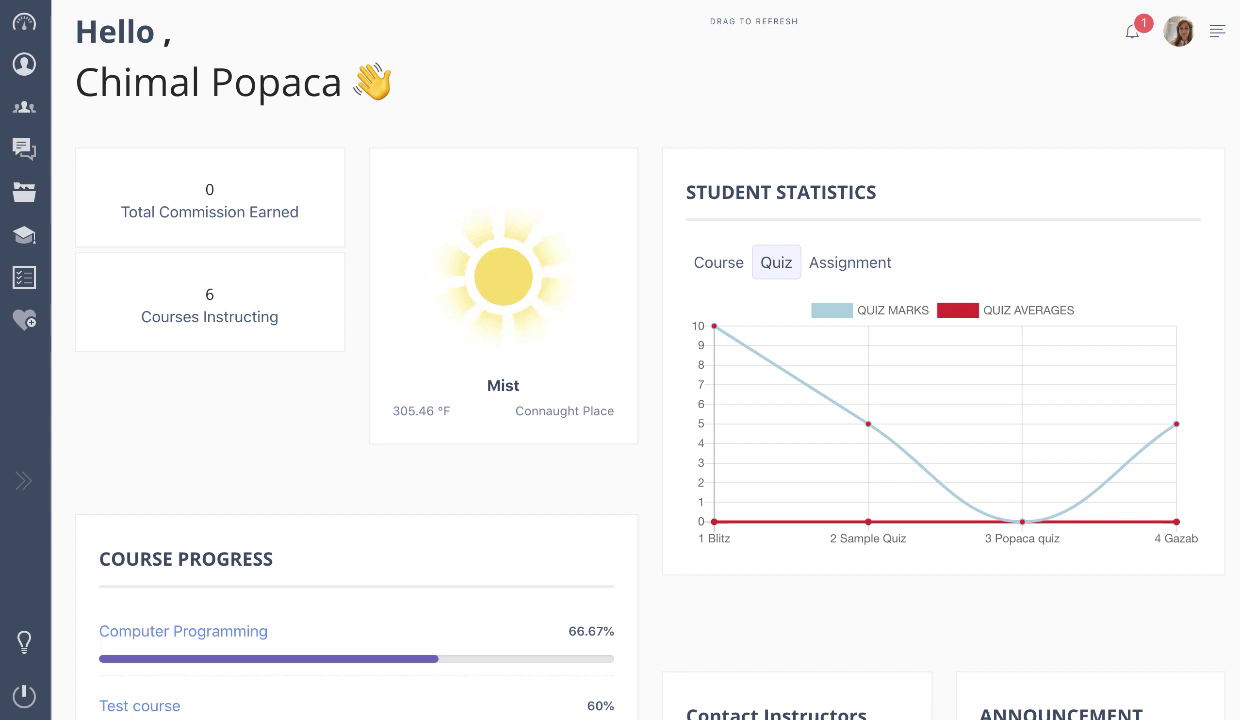
- Browse the member dashboard and view its Courses, Profile and Messages sections
mouse_move(888, 366)
scroll(576, 288, "down", 2)
scroll(576, 288, "up", 2)
mouse_move(2, 312)
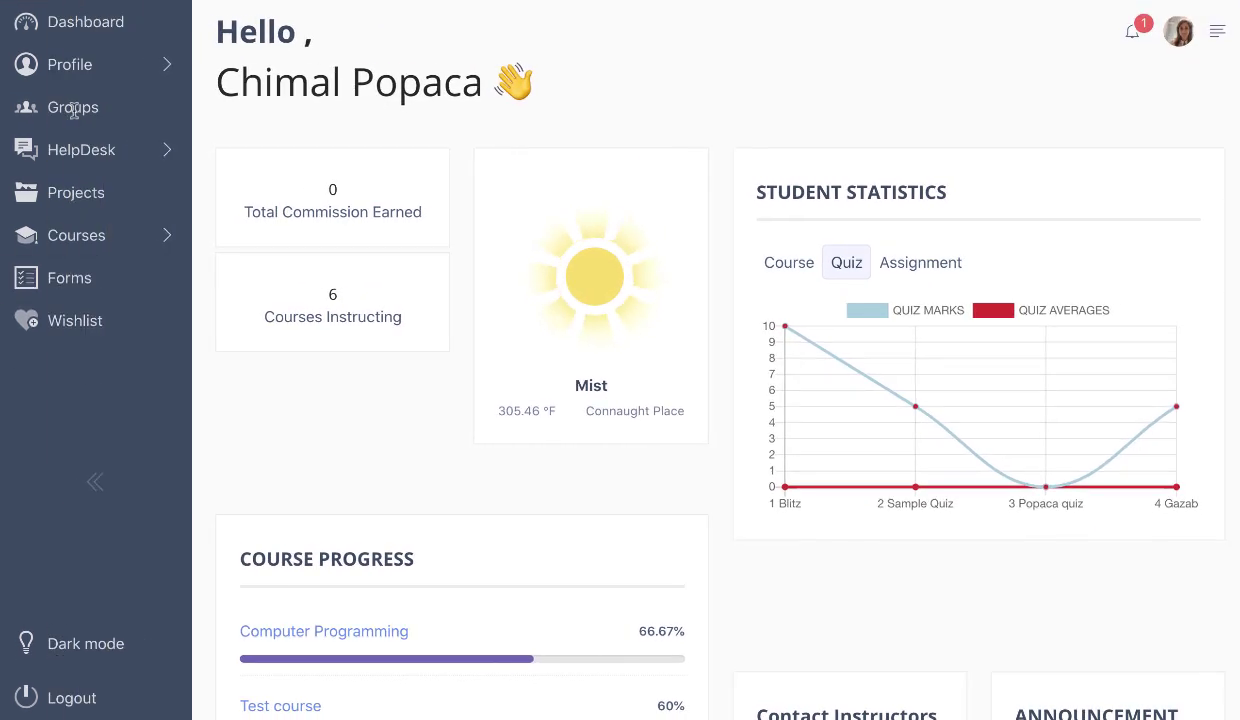
left_click(75, 230)
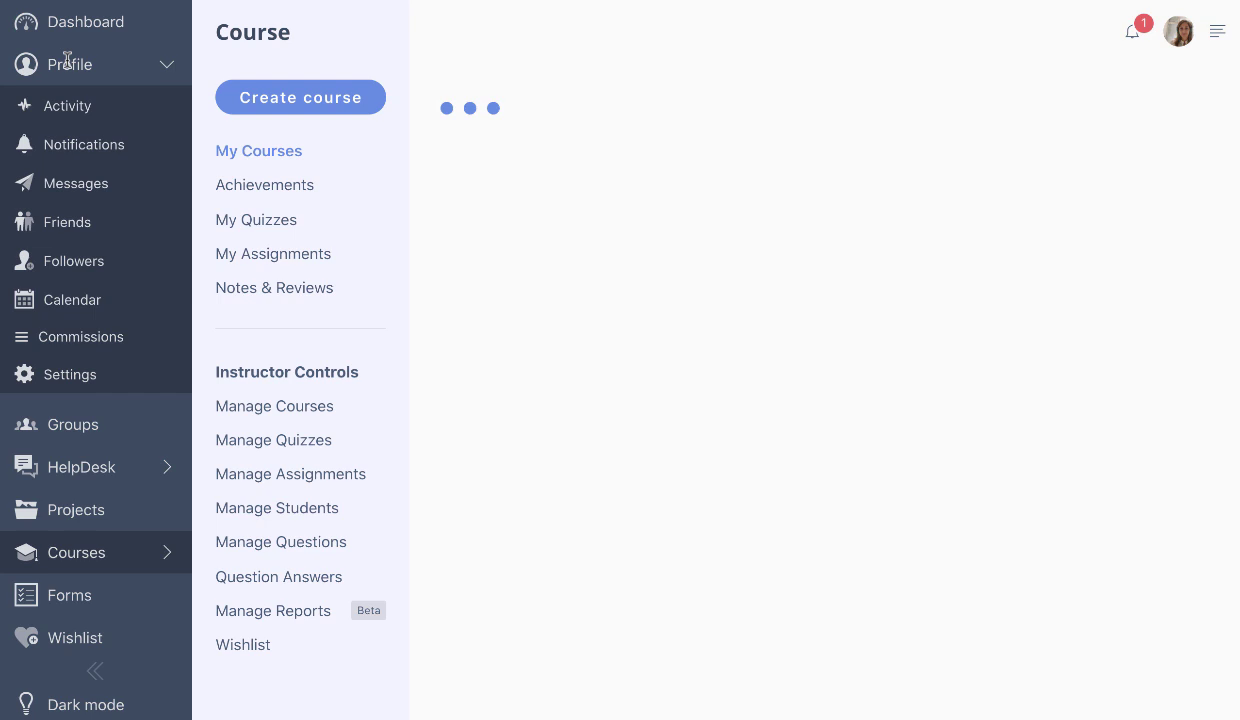
left_click(66, 60)
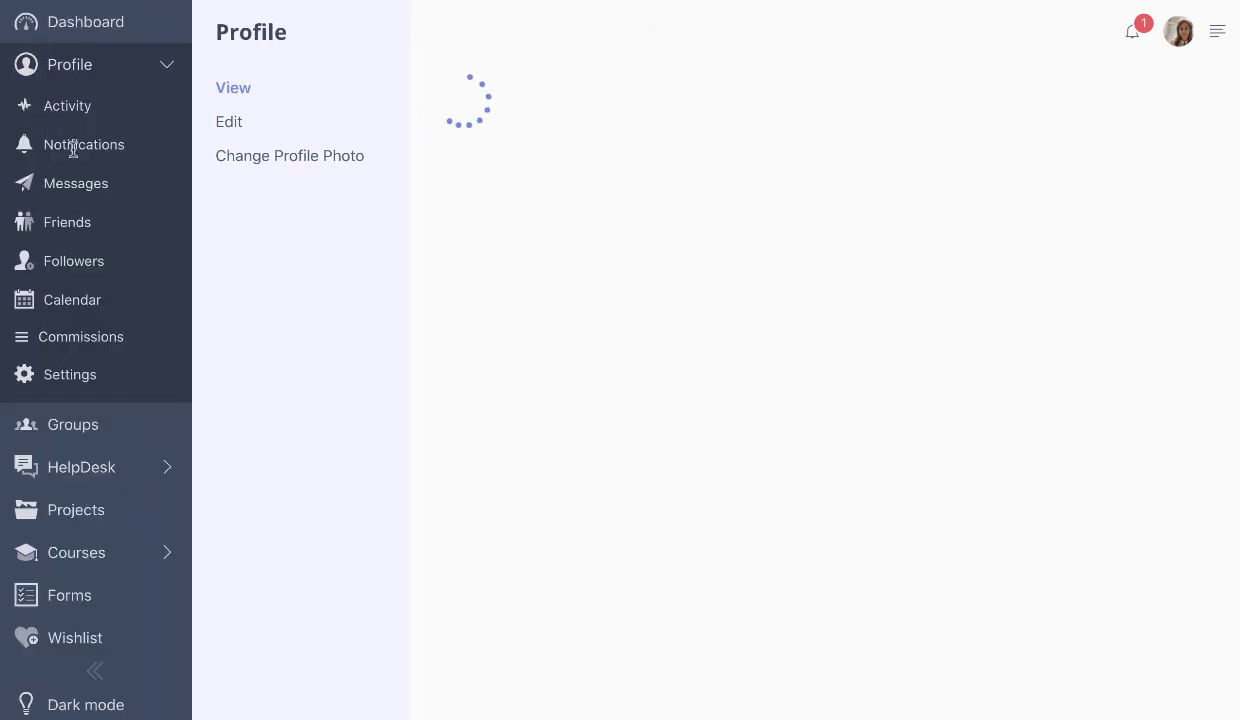
left_click(81, 183)
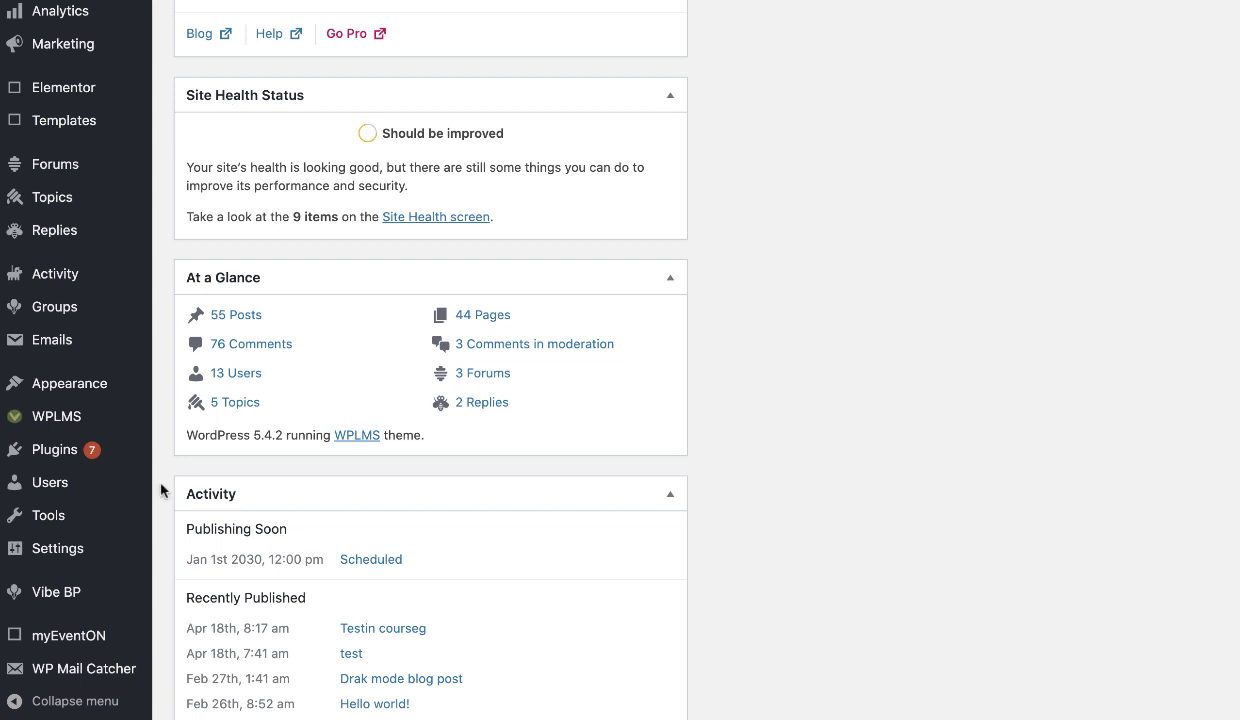
- Open the Vibe BP settings in the WordPress admin and review the general settings through to the Setup Service Workers option
mouse_move(50, 595)
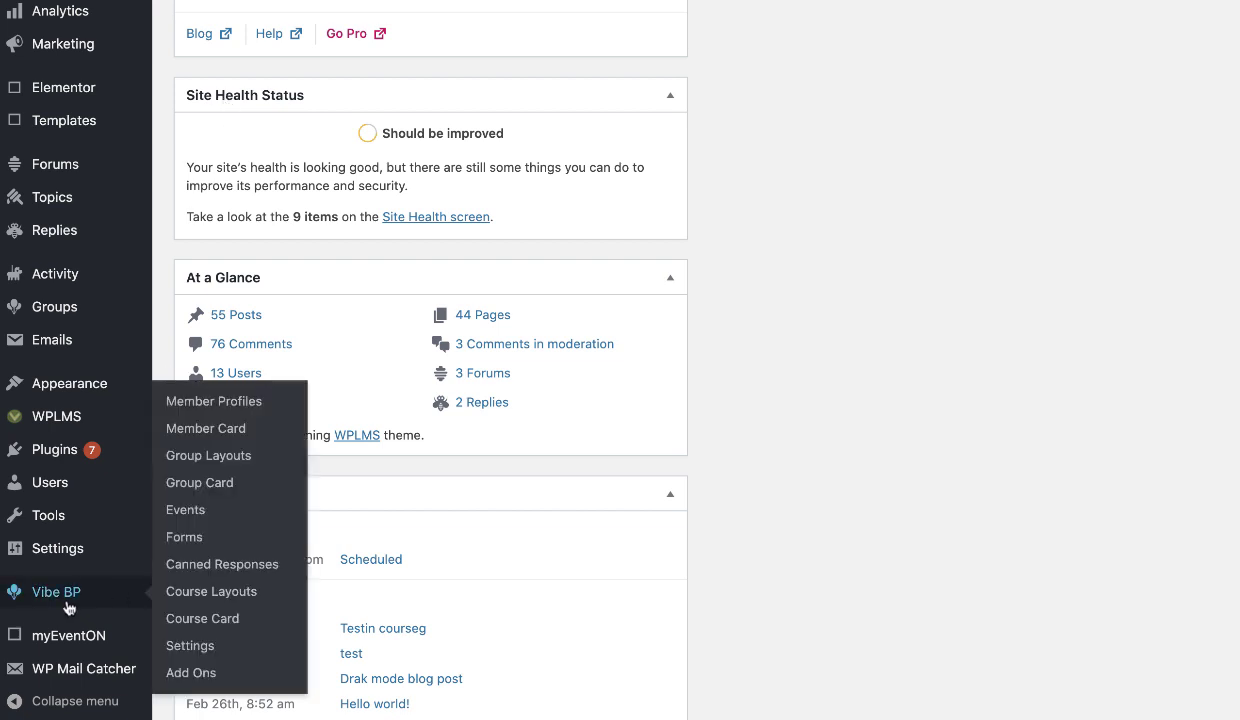
left_click(191, 649)
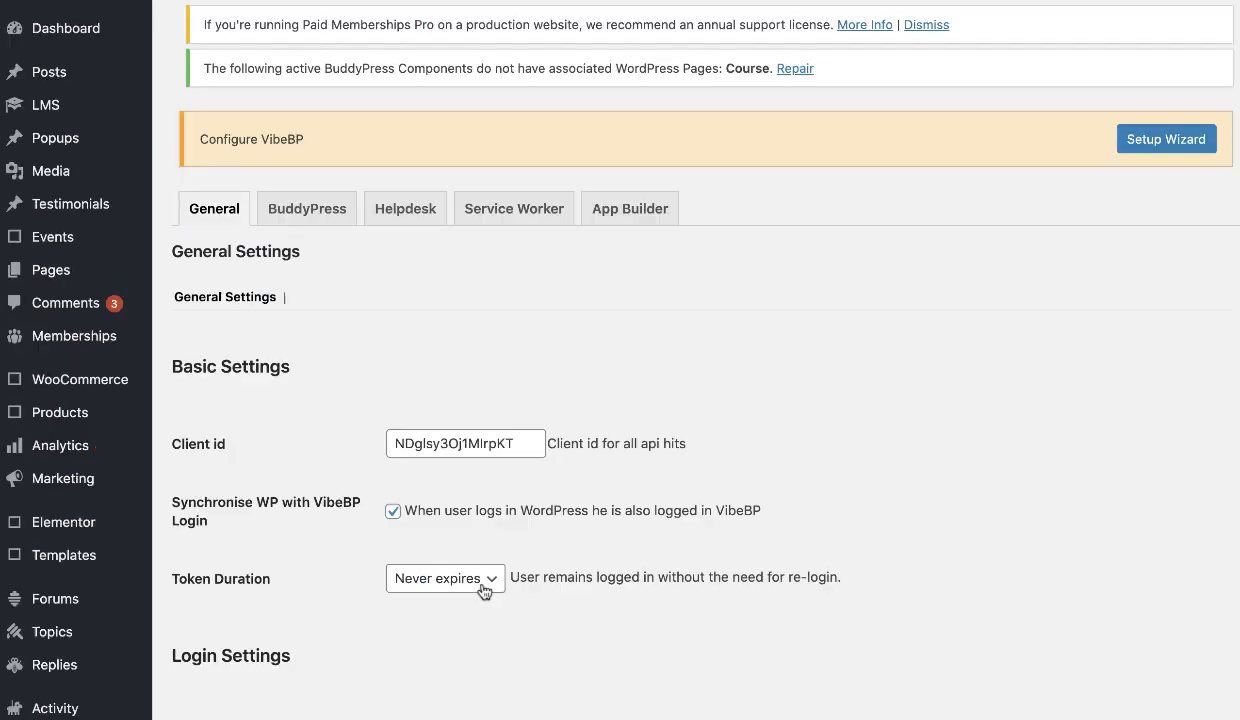
scroll(506, 371, "down", 15)
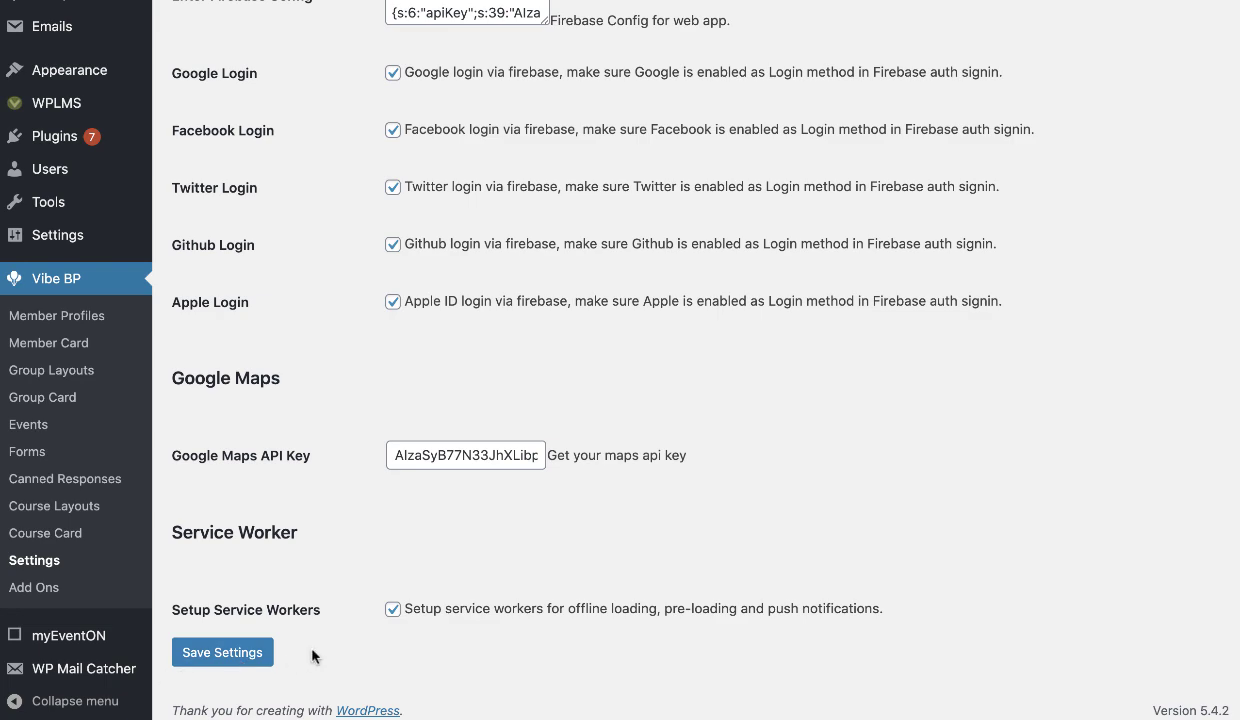
scroll(313, 654, "down", 1)
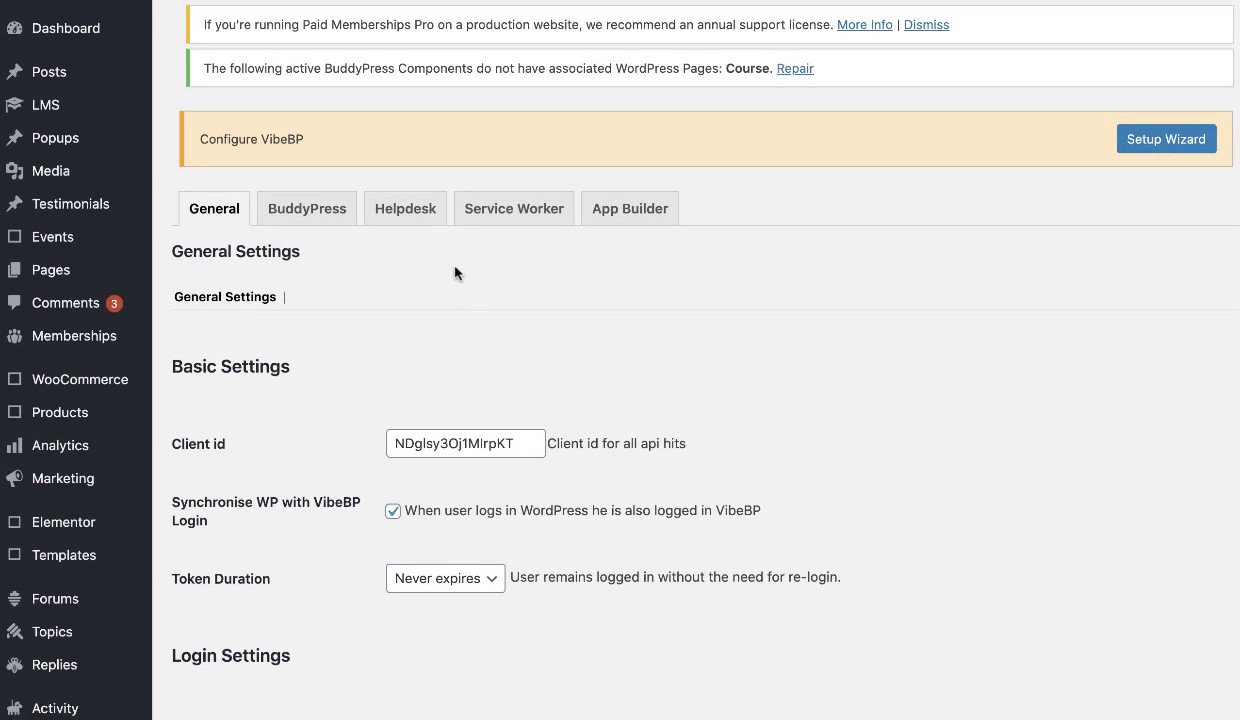
- Open the Service Worker settings and review the app name, description, icon, default image, screenshot and Offline Page URL options
left_click(505, 219)
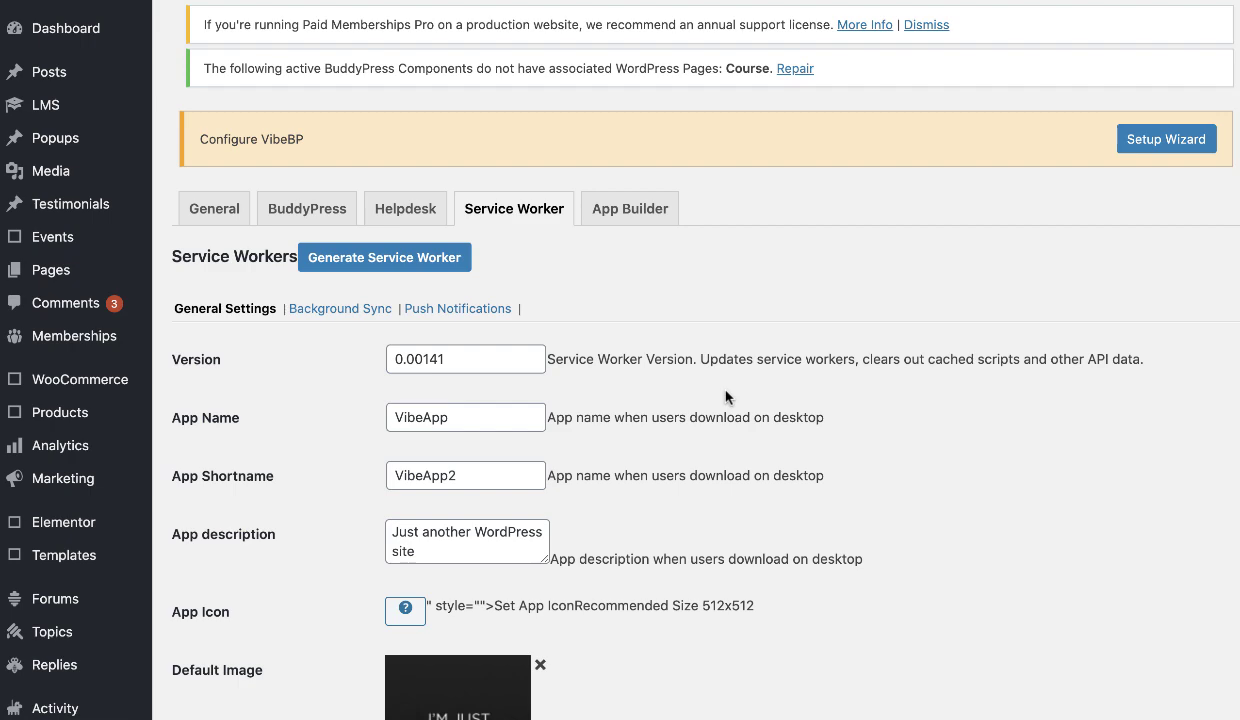
scroll(726, 397, "down", 6)
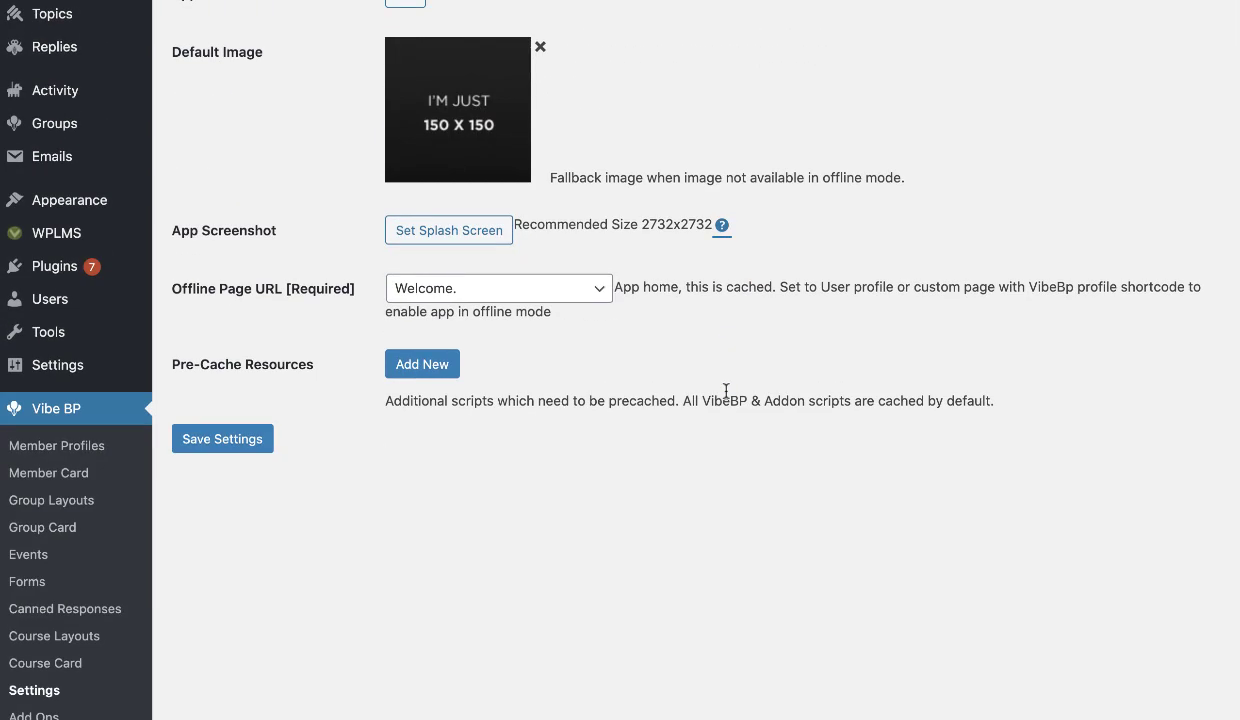
scroll(726, 390, "up", 5)
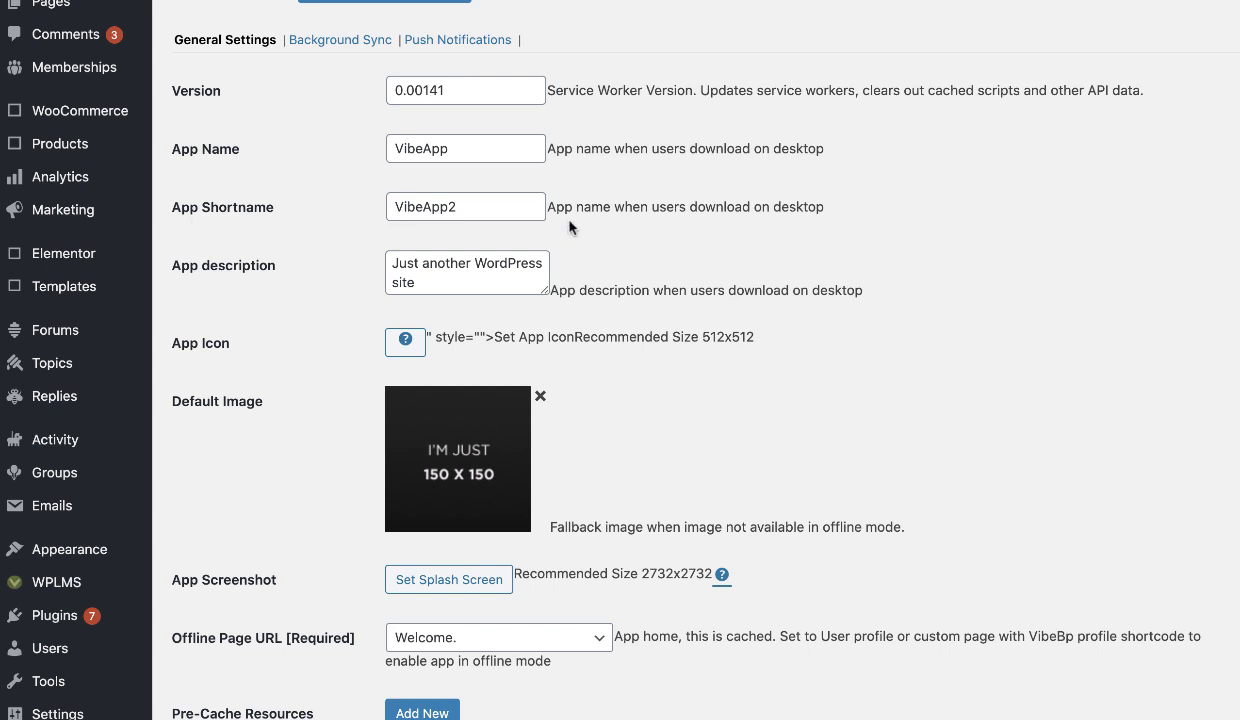
scroll(570, 225, "down", 2)
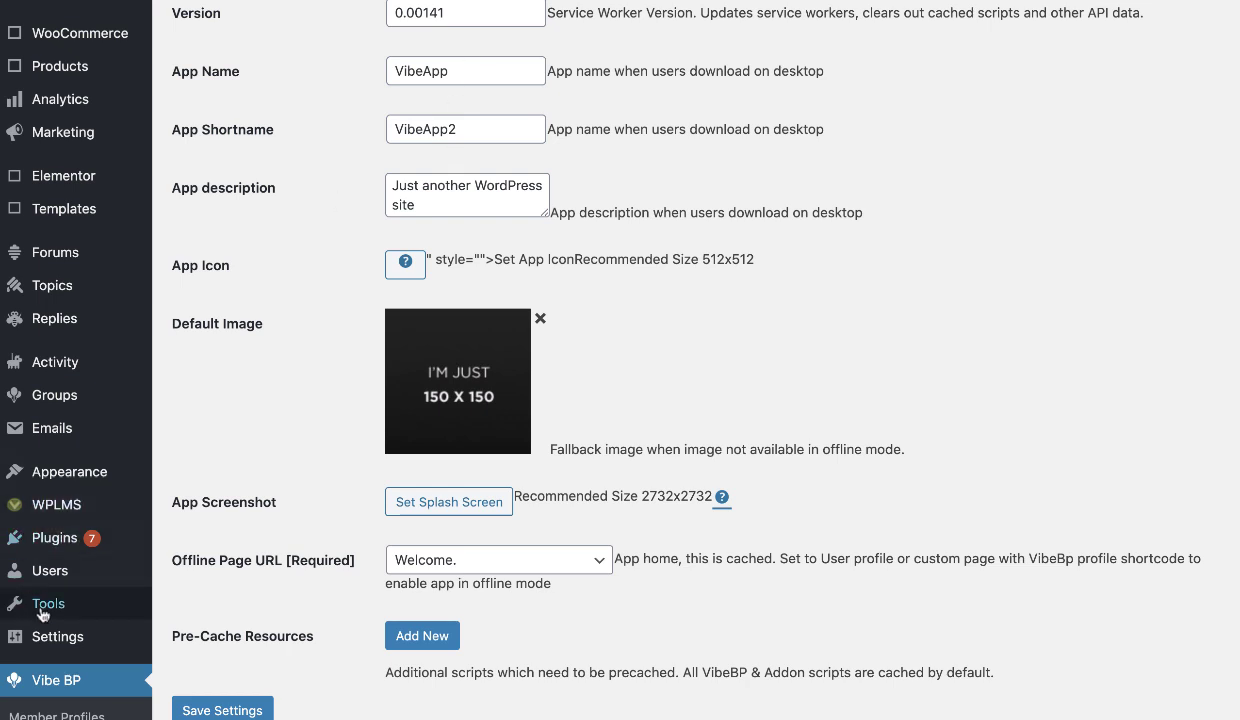
mouse_move(45, 640)
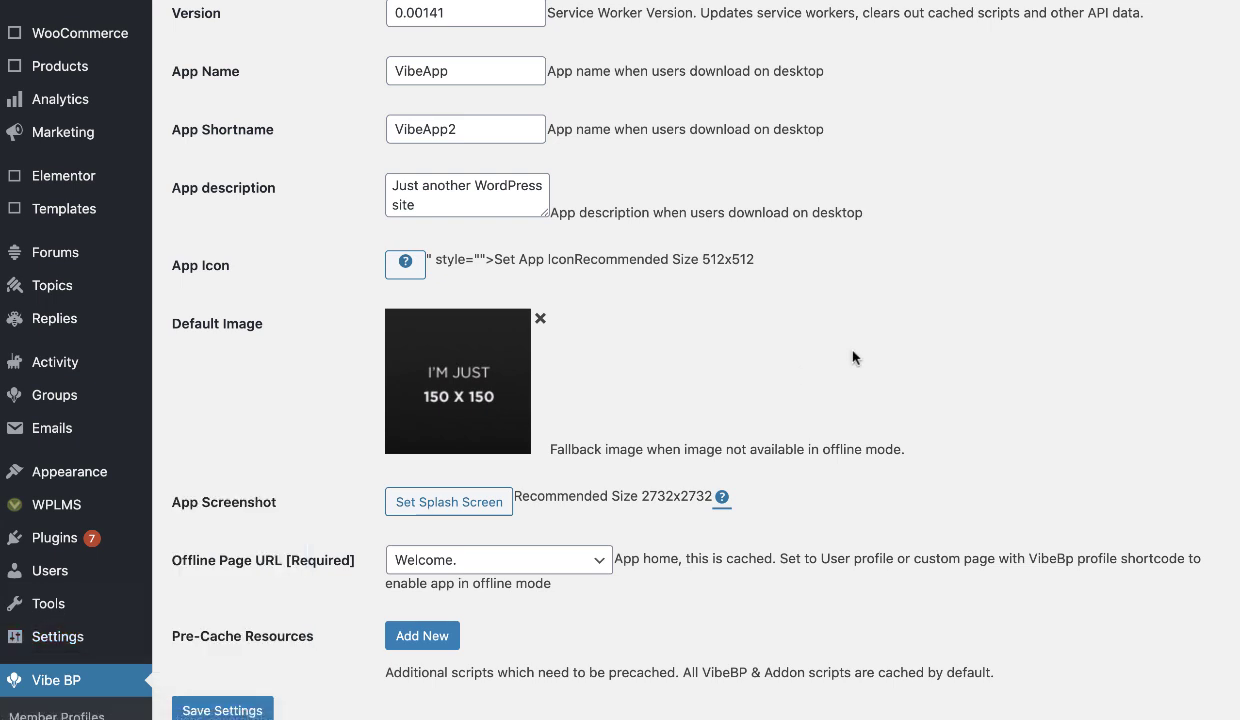
scroll(603, 225, "down", 1)
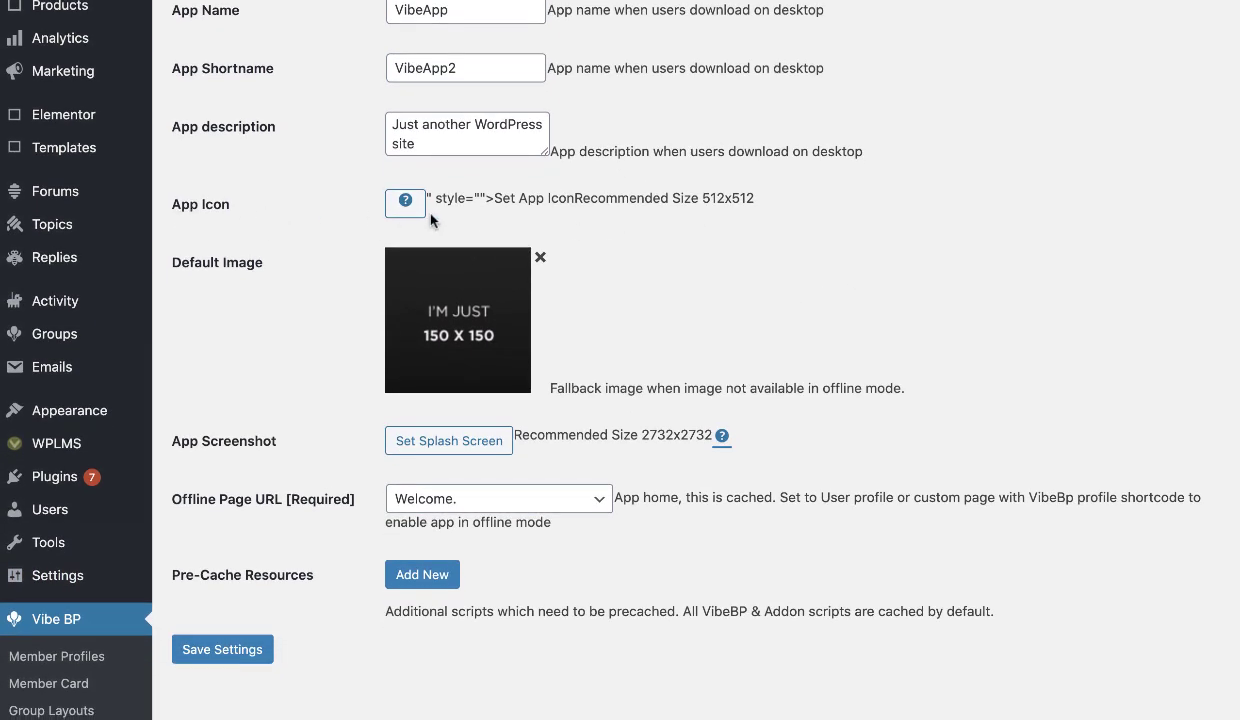
scroll(420, 210, "down", 1)
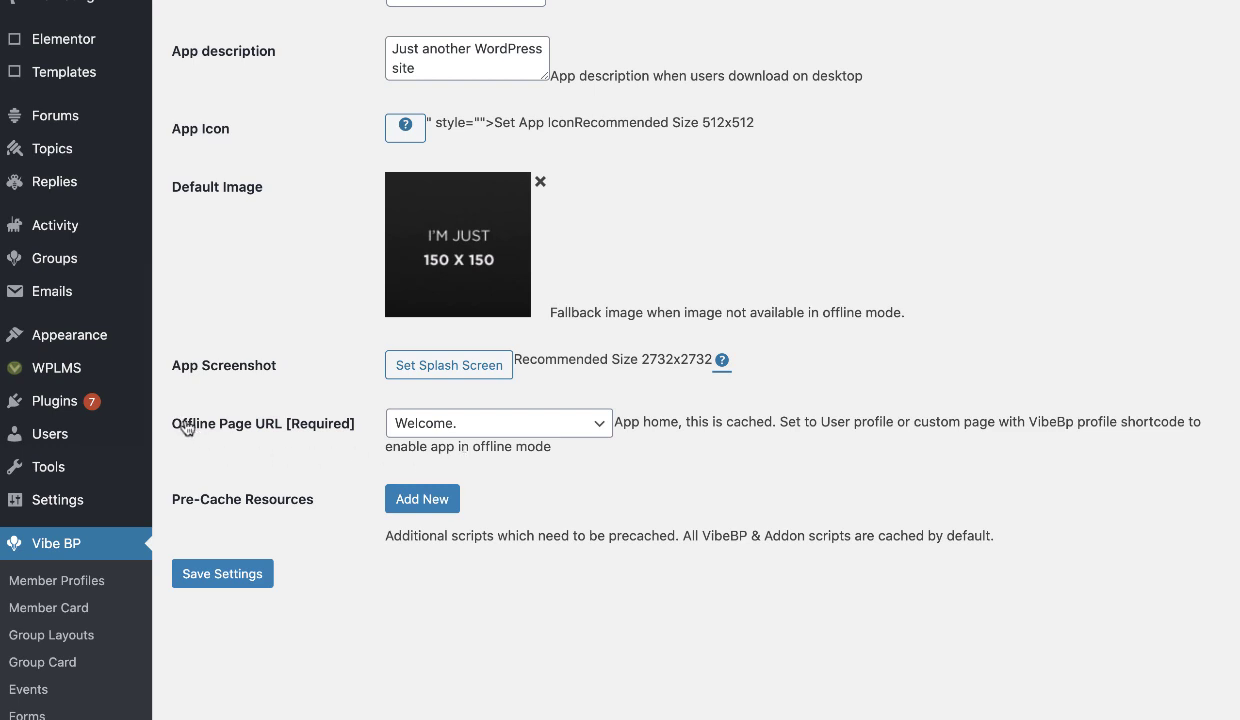
left_click(486, 430)
scroll(189, 294, "up", 10)
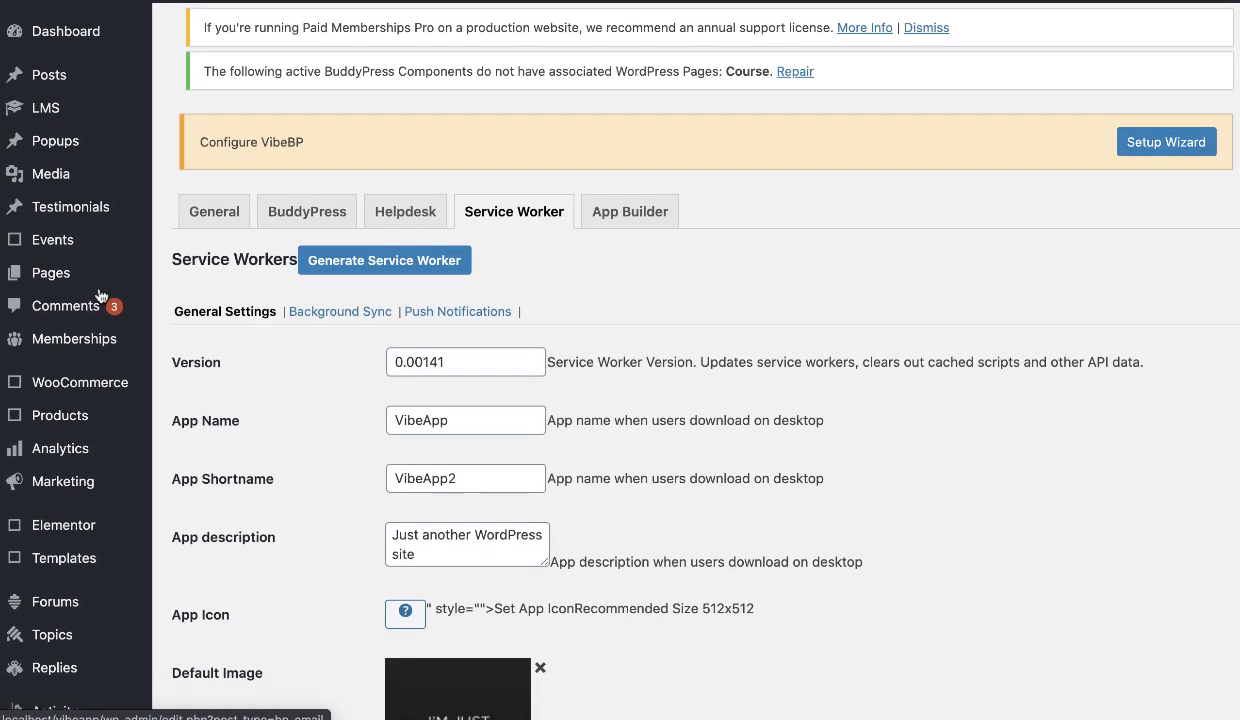
- Open the list of all WordPress pages in a new tab and look through it for the offline page
right_click(168, 268)
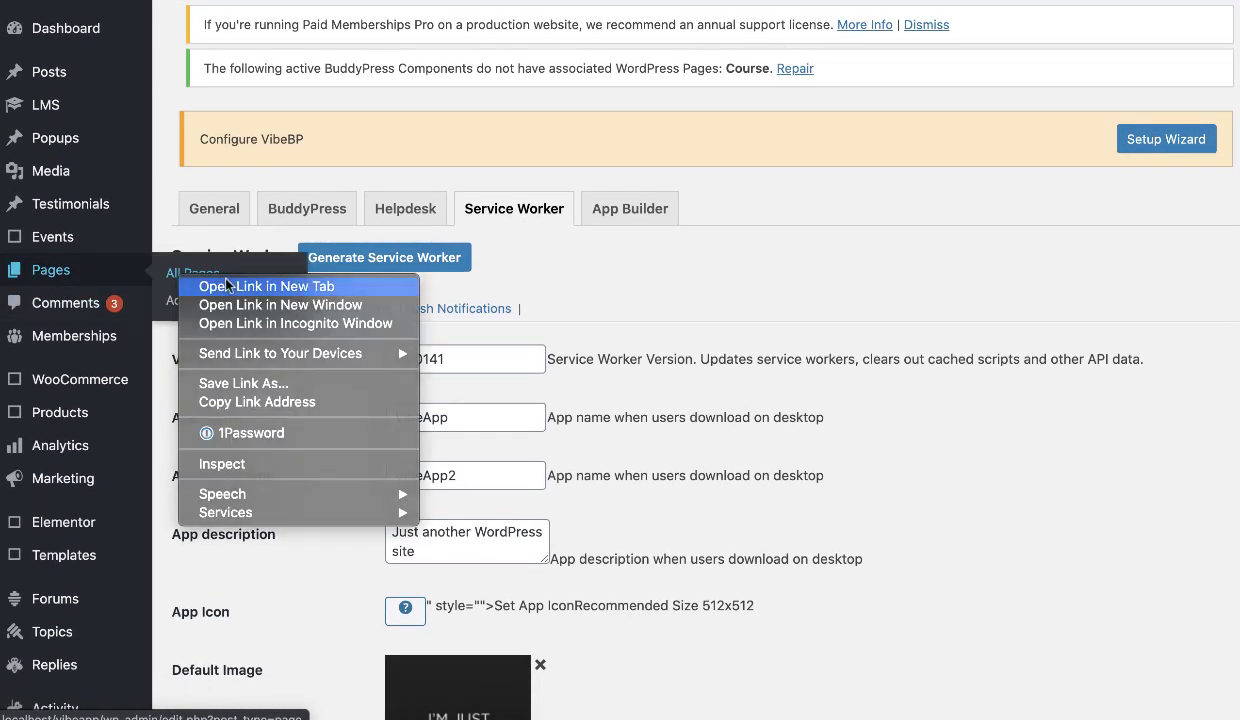
left_click(218, 269)
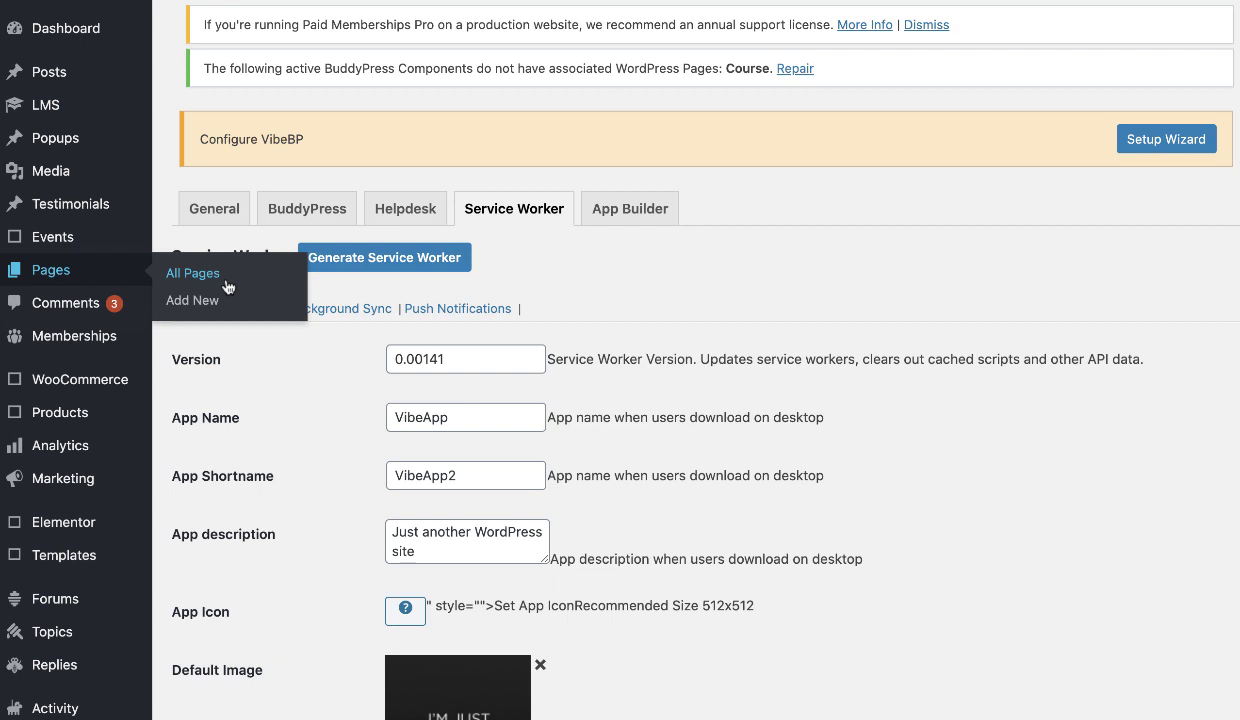
scroll(811, 358, "down", 5)
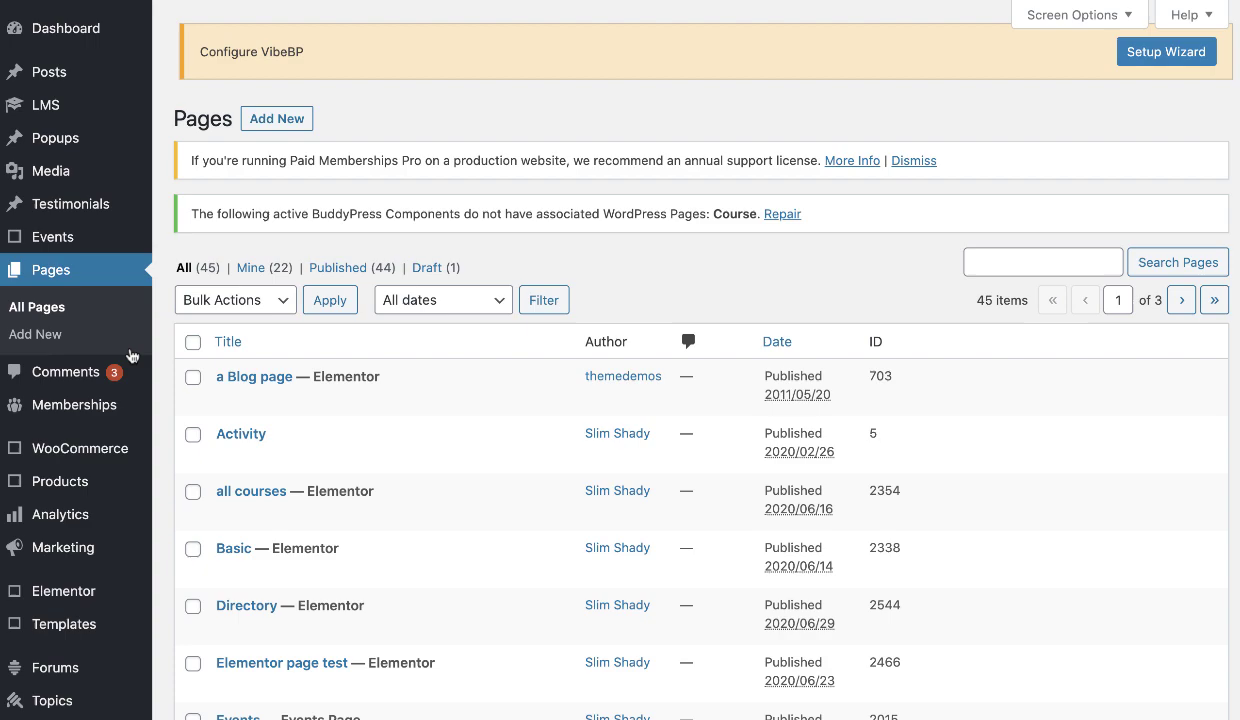
scroll(429, 343, "down", 3)
scroll(429, 343, "up", 3)
scroll(487, 383, "down", 9)
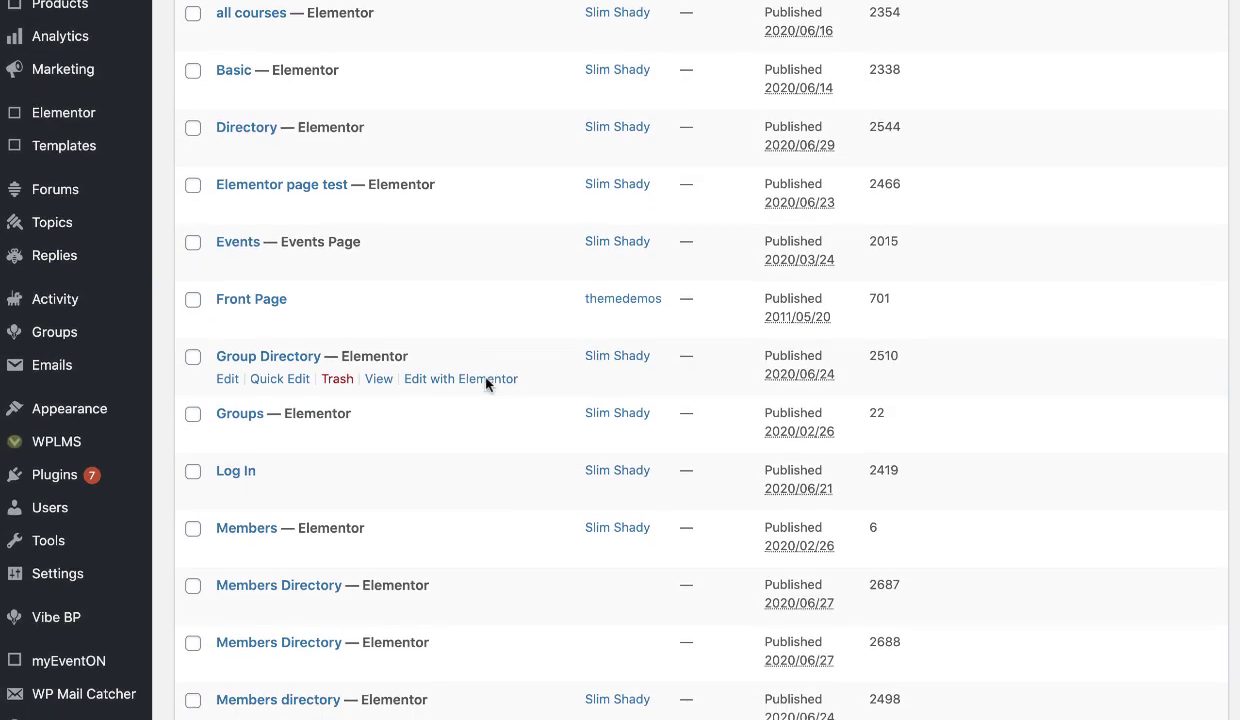
scroll(291, 346, "down", 2)
scroll(291, 346, "up", 12)
scroll(291, 348, "down", 4)
scroll(595, 357, "up", 3)
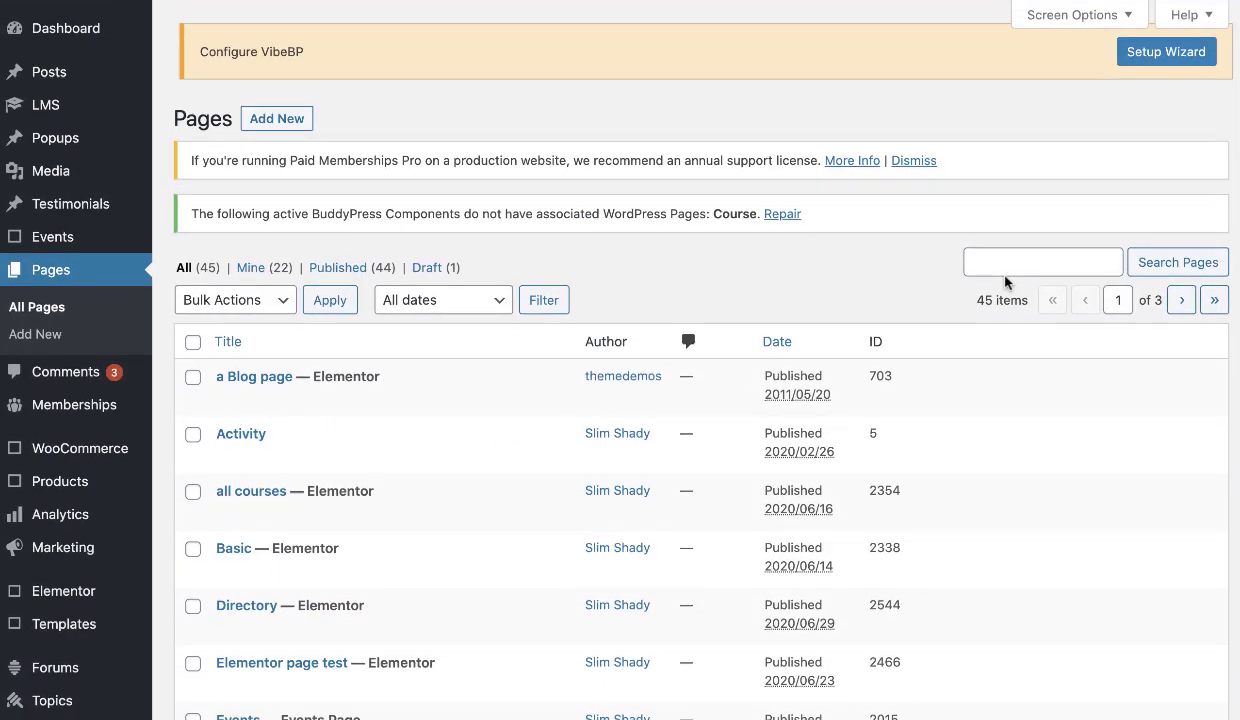
- Search the pages for "welcome", open the "Welcome." page in the editor and dismiss the introductory guide
left_click(998, 264)
type("welcome")
key("Return")
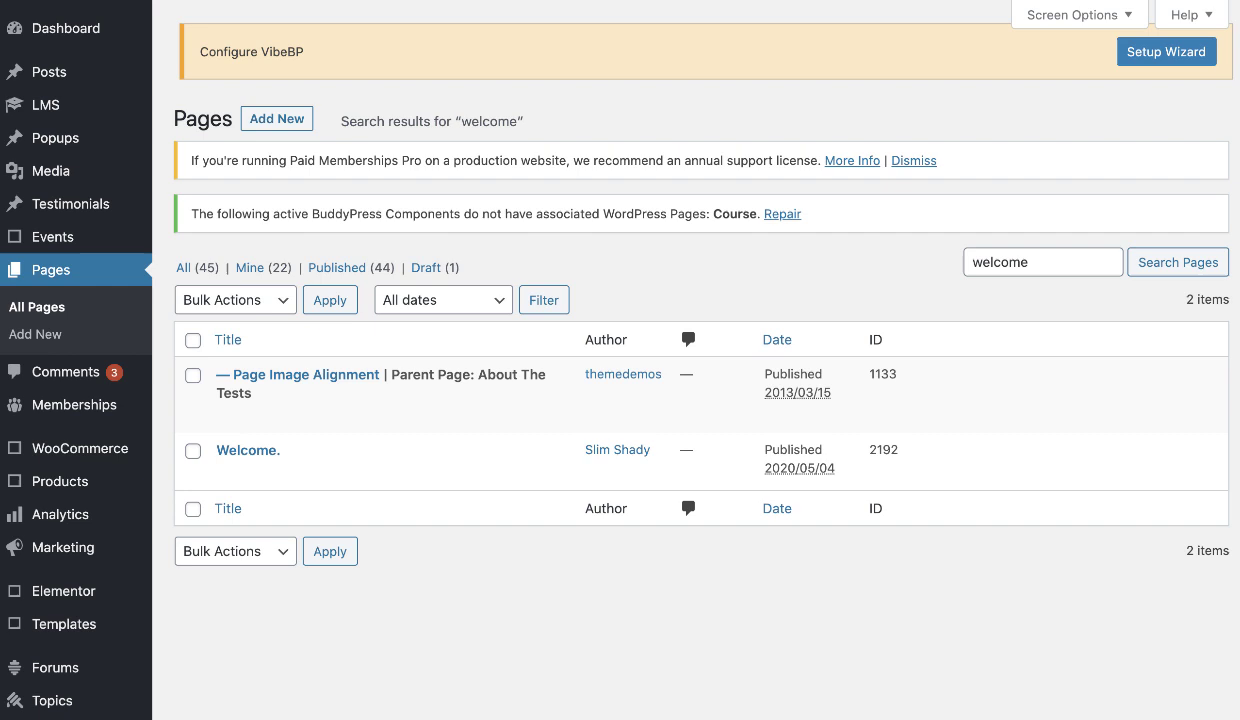
left_click(227, 476)
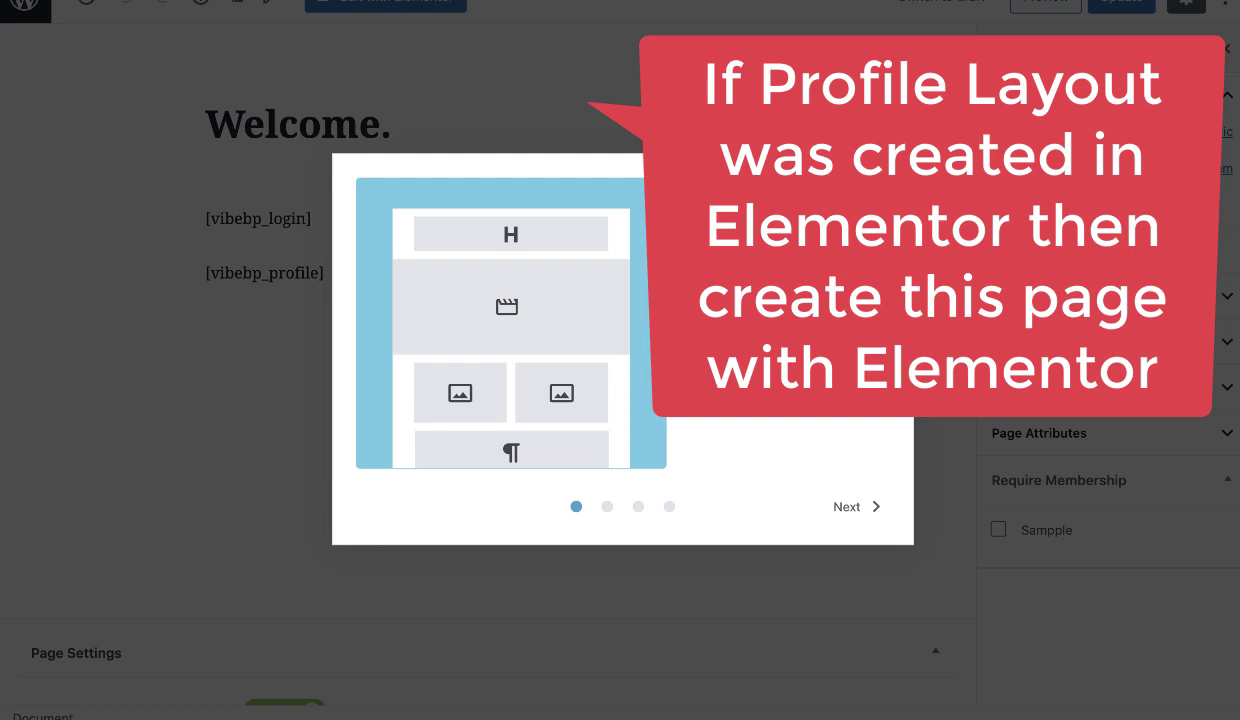
key("Escape")
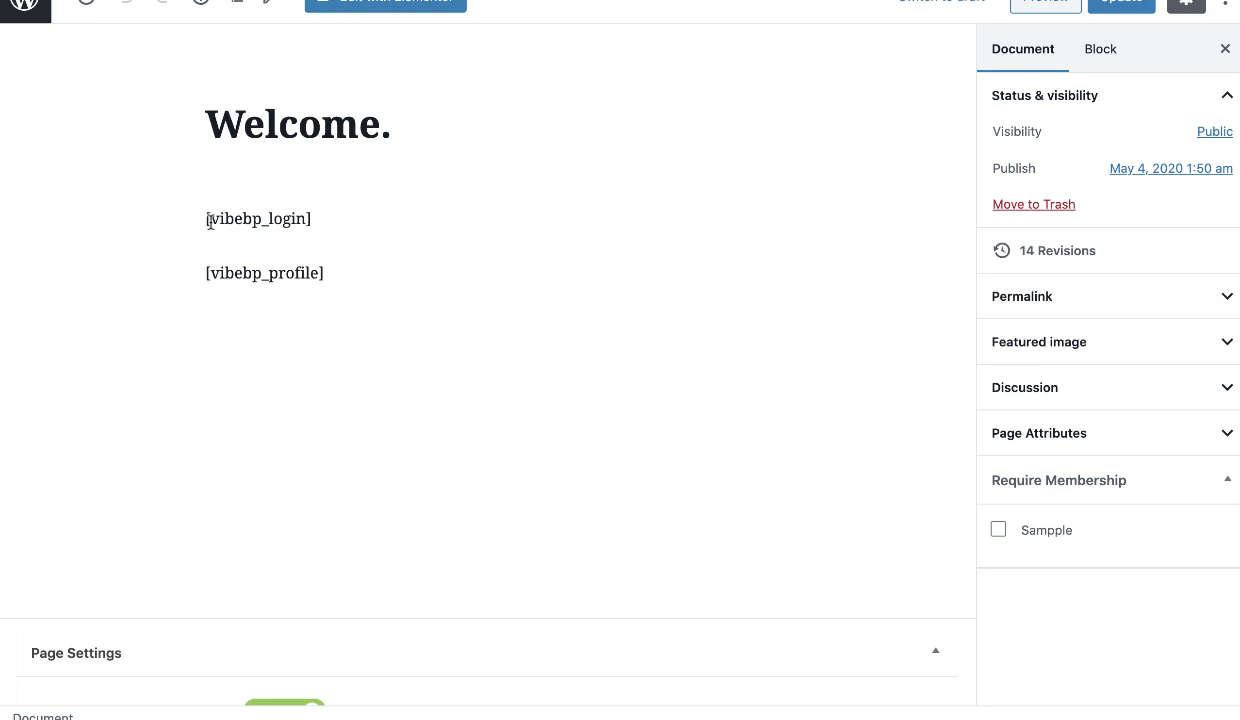
- Examine the [vibebp_login] and [vibebp_profile] shortcodes in the Welcome page's content
left_click_drag(207, 219, 334, 220)
left_click(329, 219)
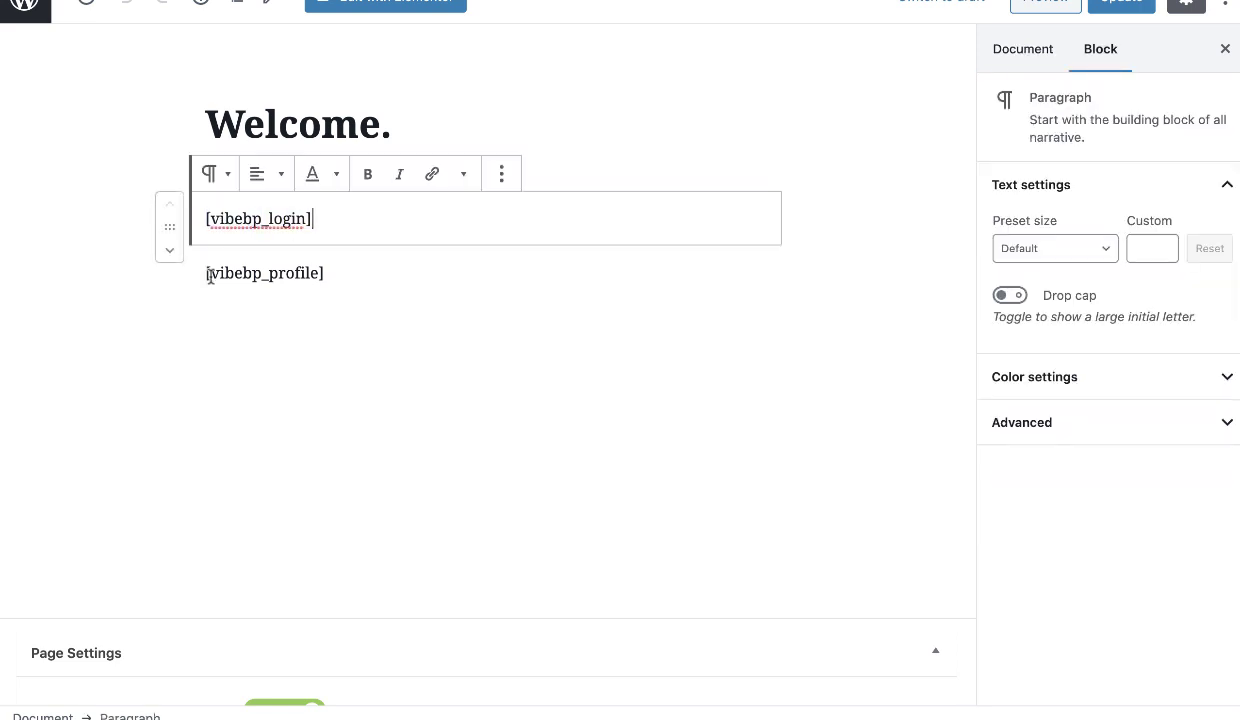
left_click_drag(209, 276, 368, 293)
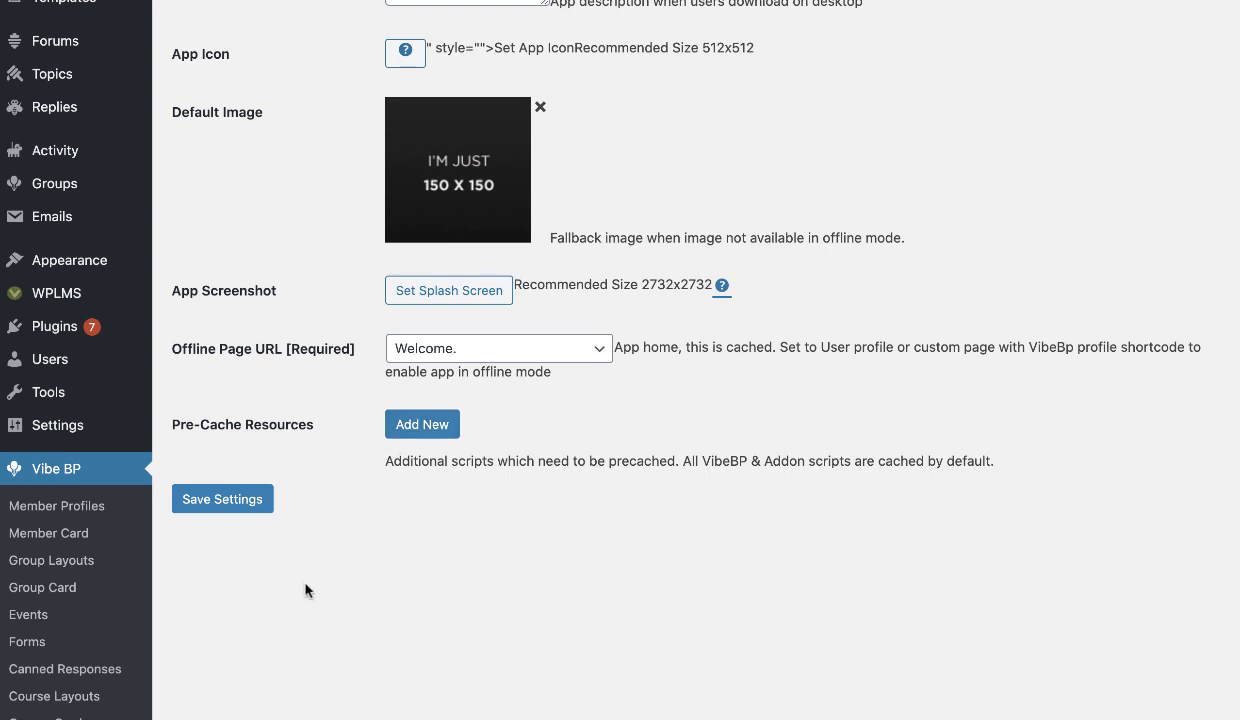
- Save the Service Worker settings and check the service worker's Version field
left_click(223, 508)
scroll(185, 468, "up", 5)
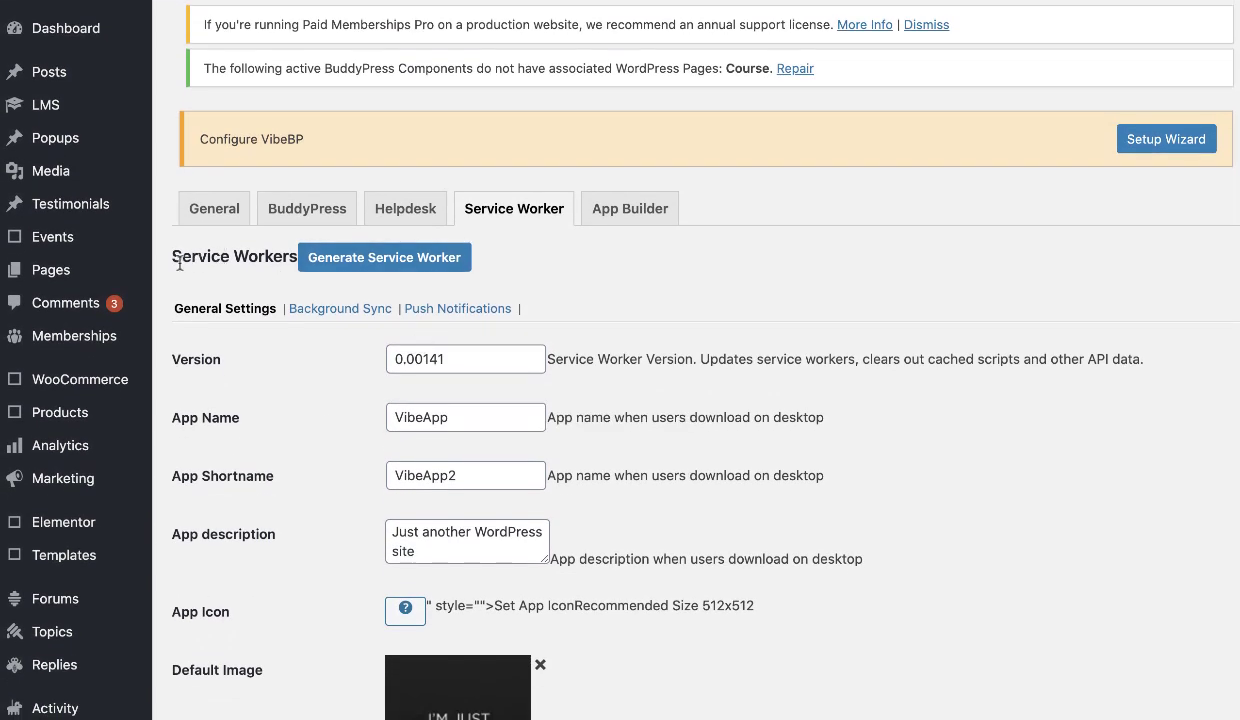
left_click_drag(170, 257, 278, 258)
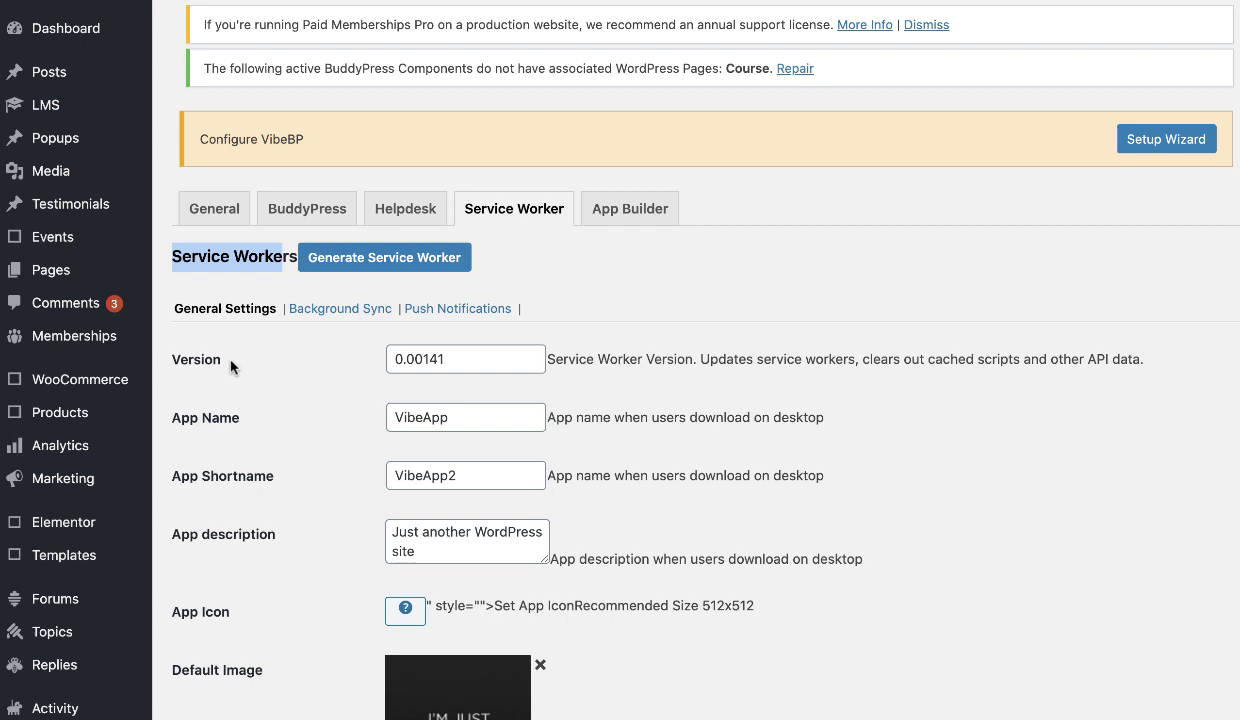
left_click(443, 357)
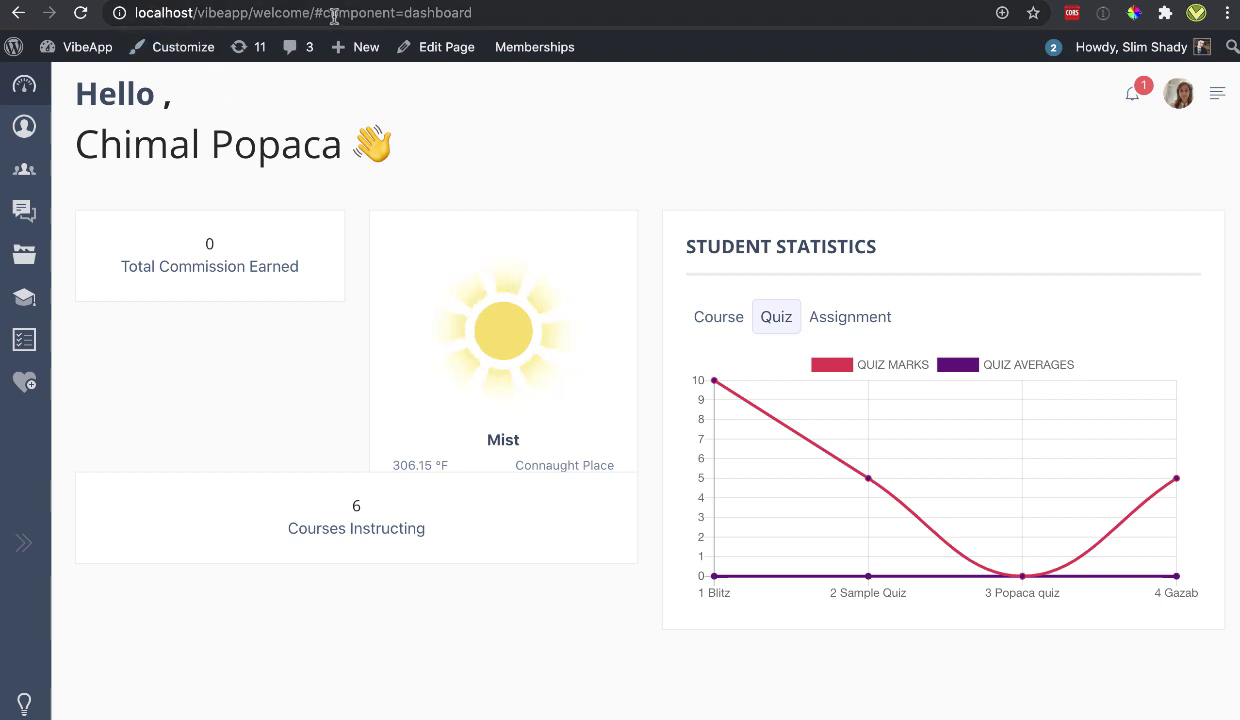
- Check the "welcome" part of the member app's address and the App Name in the Service Worker settings
left_click_drag(253, 13, 289, 12)
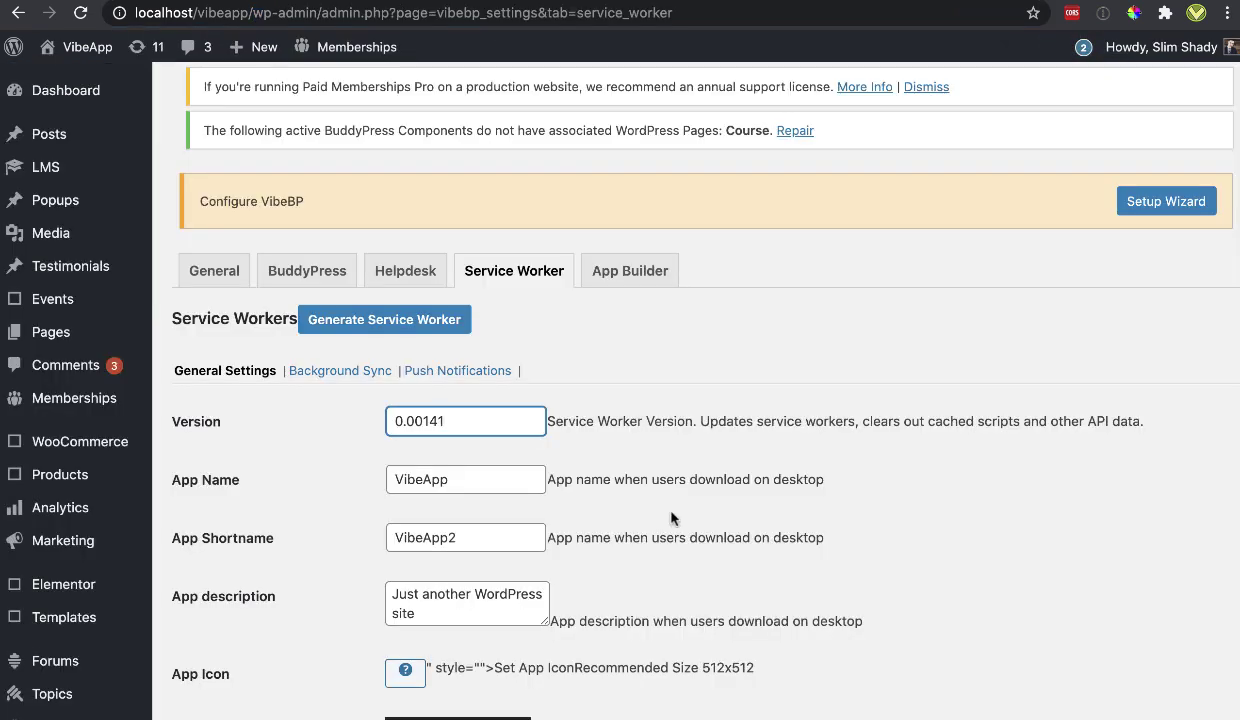
scroll(671, 518, "down", 2)
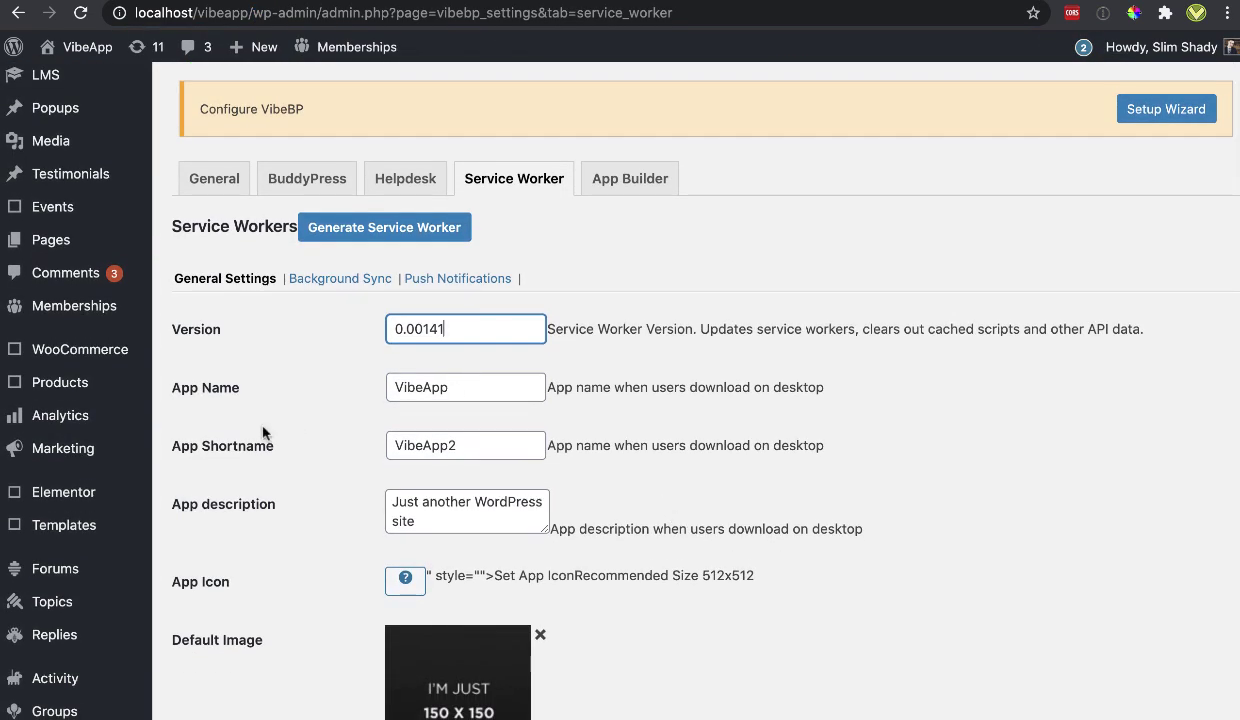
left_click_drag(190, 390, 376, 393)
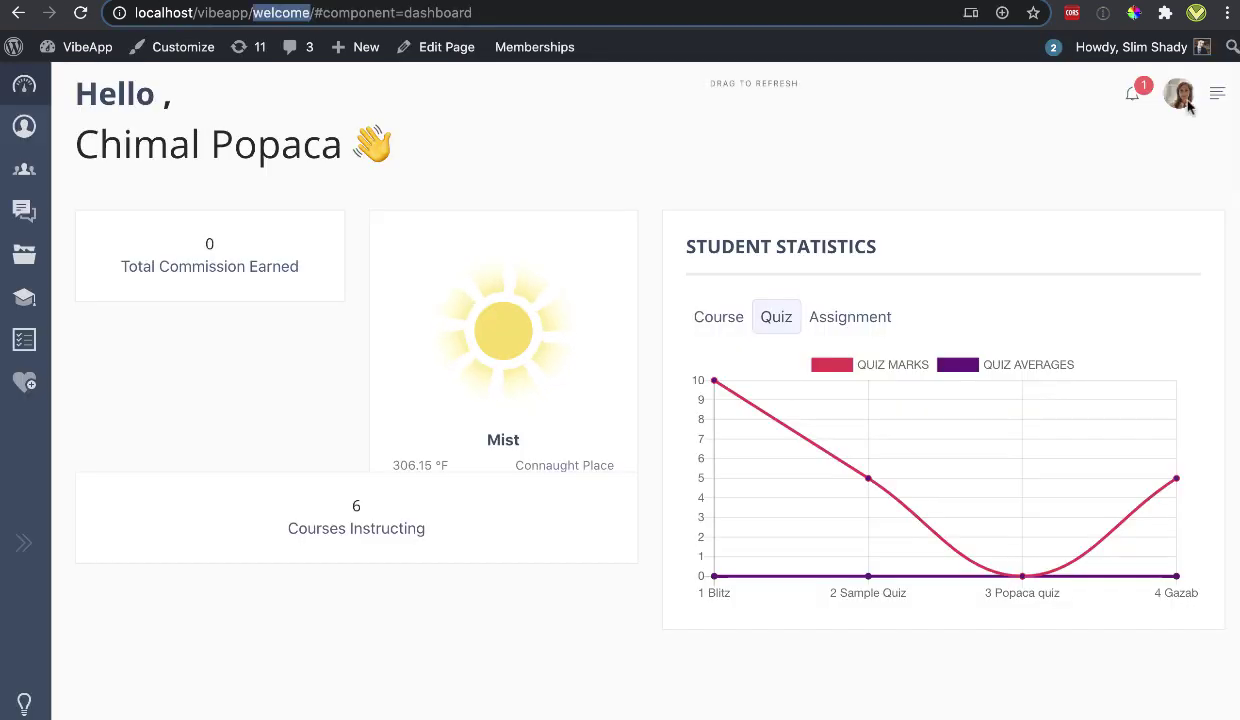
- Install VibeApp from the Welcome page as a desktop app and move its window higher on the screen
scroll(977, 61, "down", 1)
left_click(1003, 13)
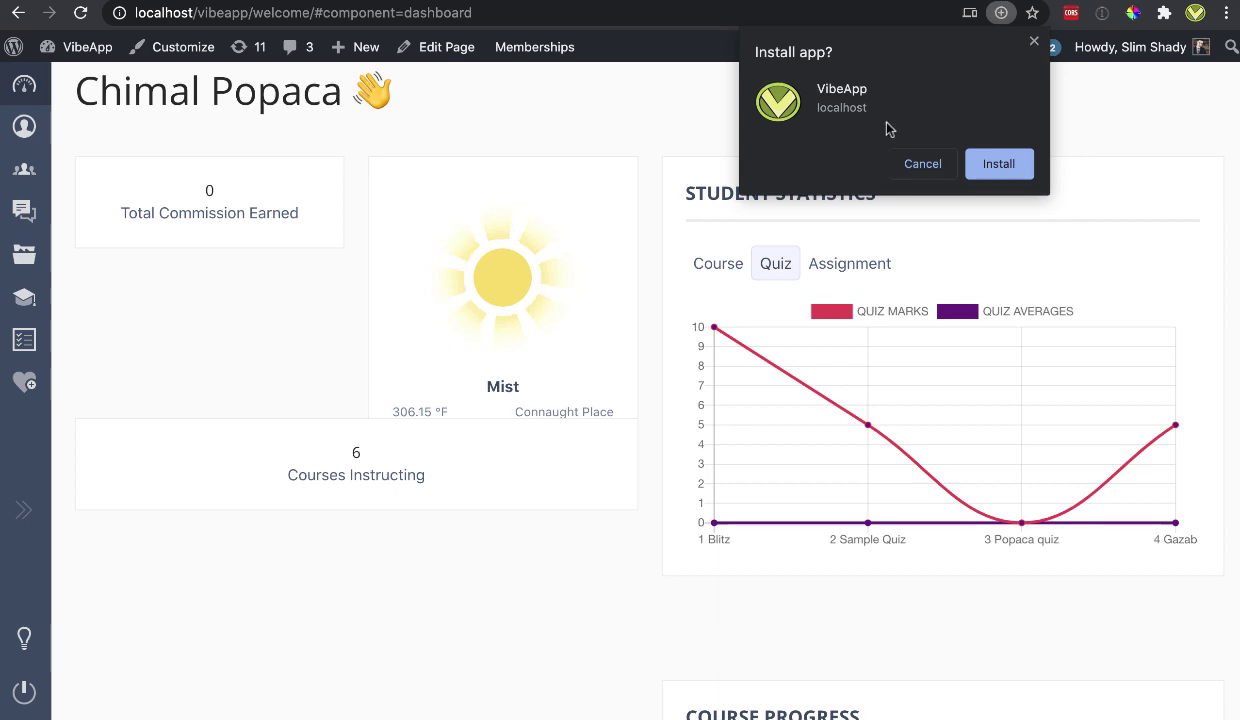
left_click(998, 163)
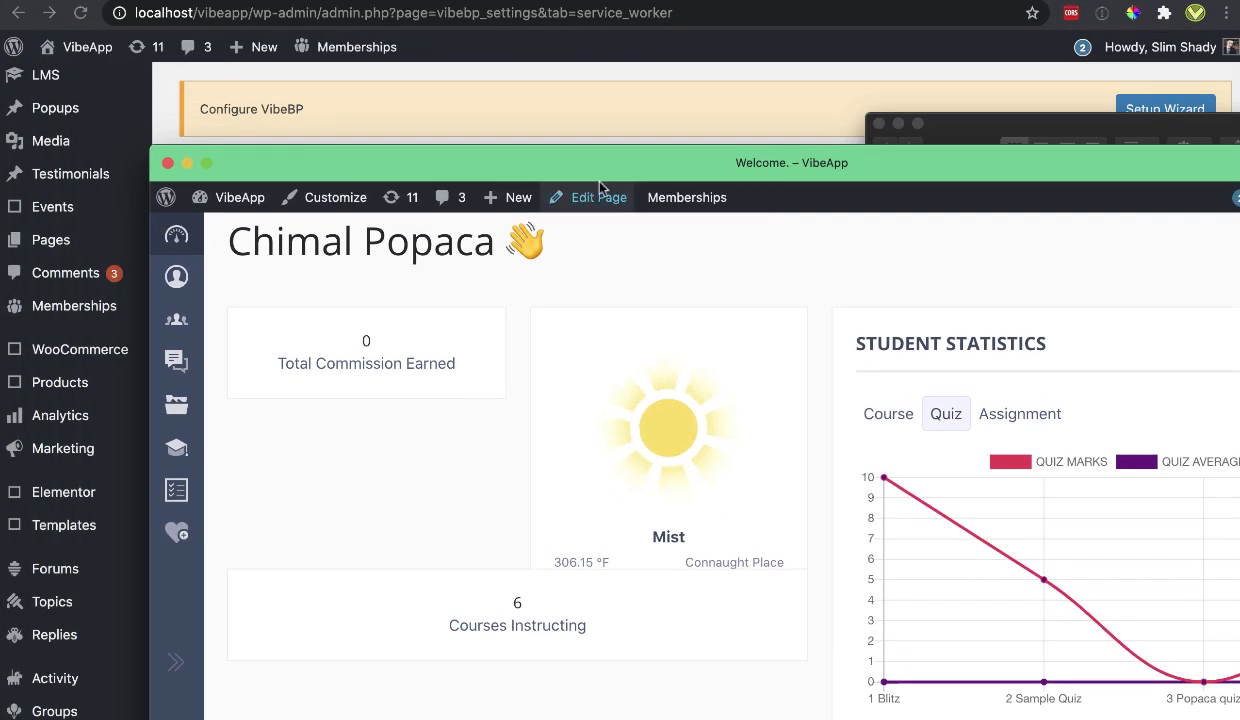
left_click_drag(583, 165, 536, 63)
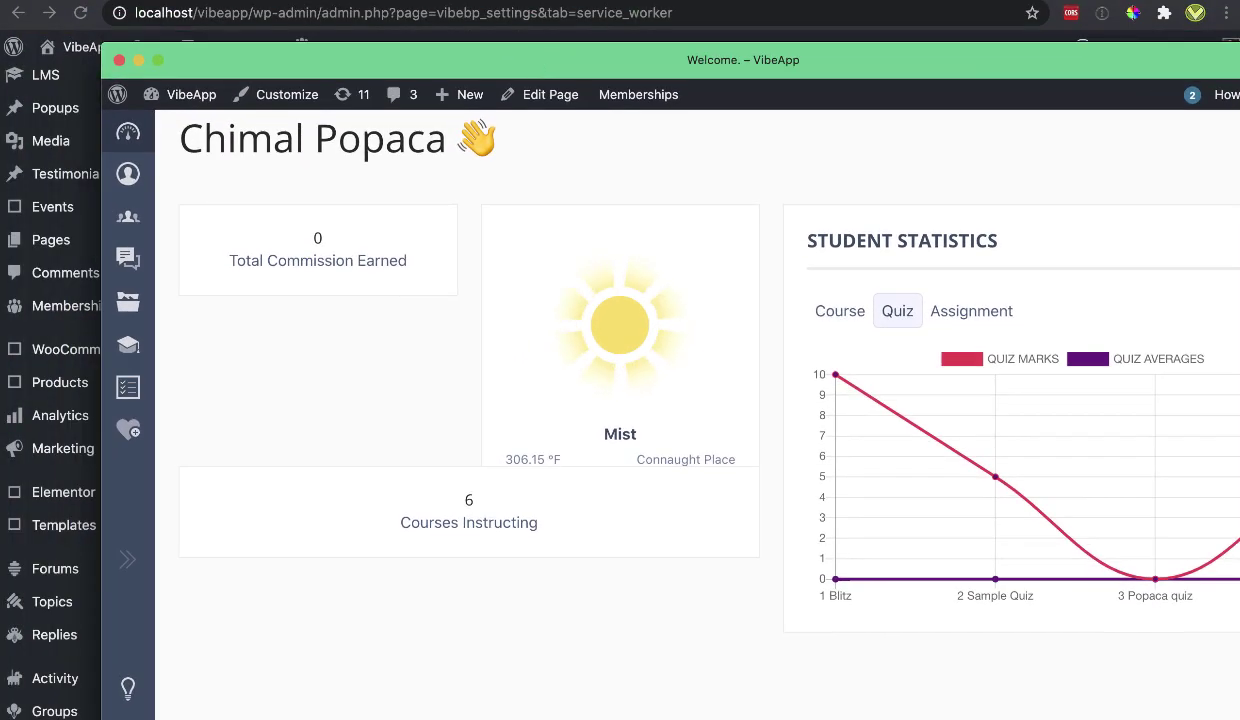
- Narrow the VibeApp window, look through its dashboard down to My Modules, and reposition the window
mouse_move(1238, 718)
left_mouse_down()
mouse_move(1135, 657)
mouse_move(1196, 665)
mouse_move(1239, 719)
left_mouse_up()
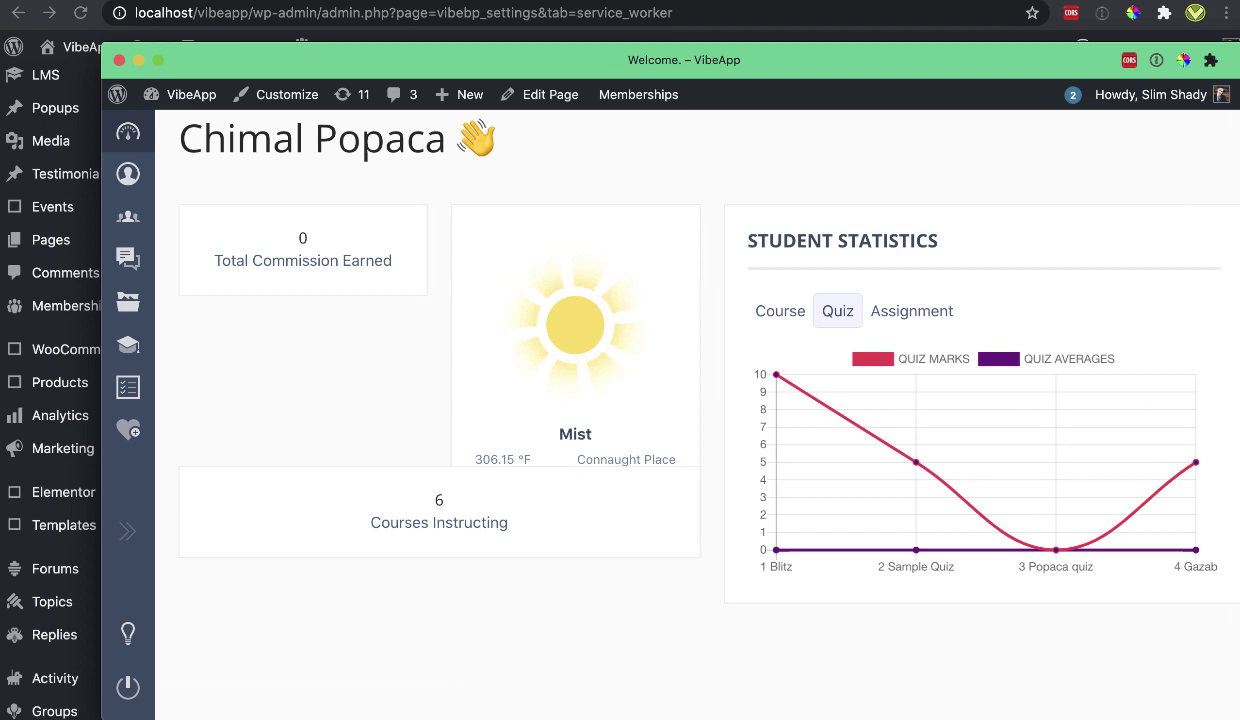
mouse_move(140, 290)
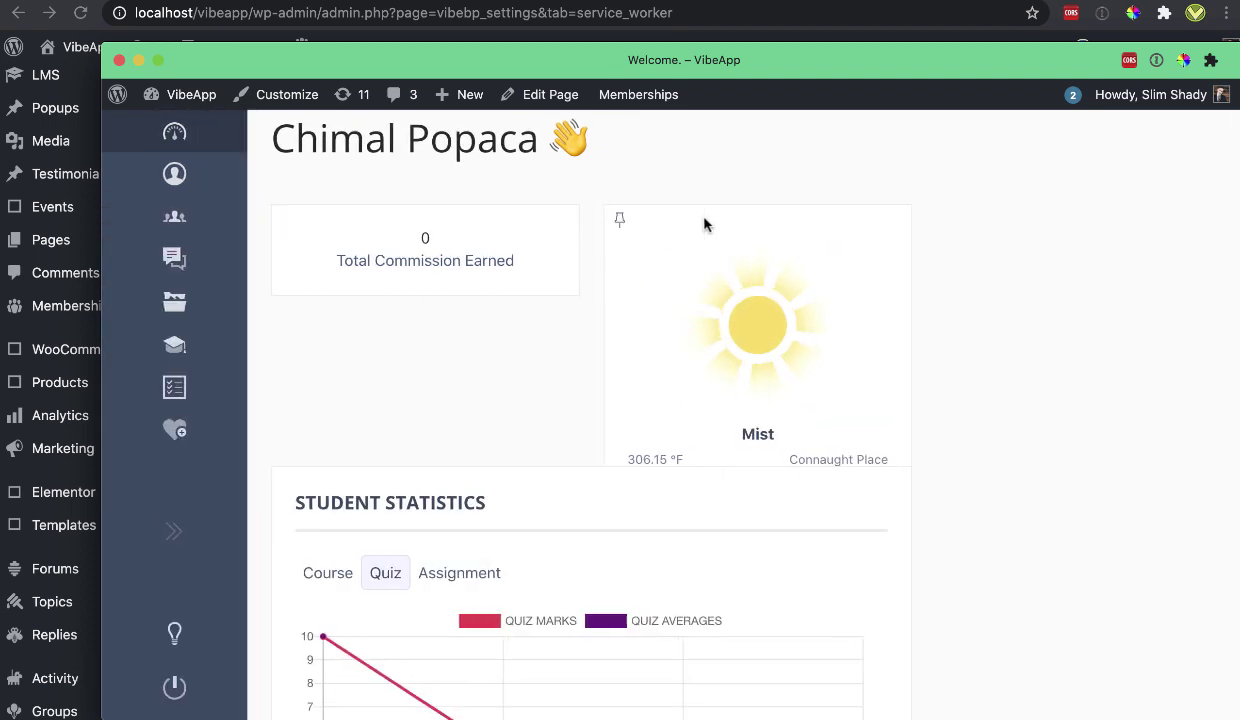
scroll(839, 389, "down", 10)
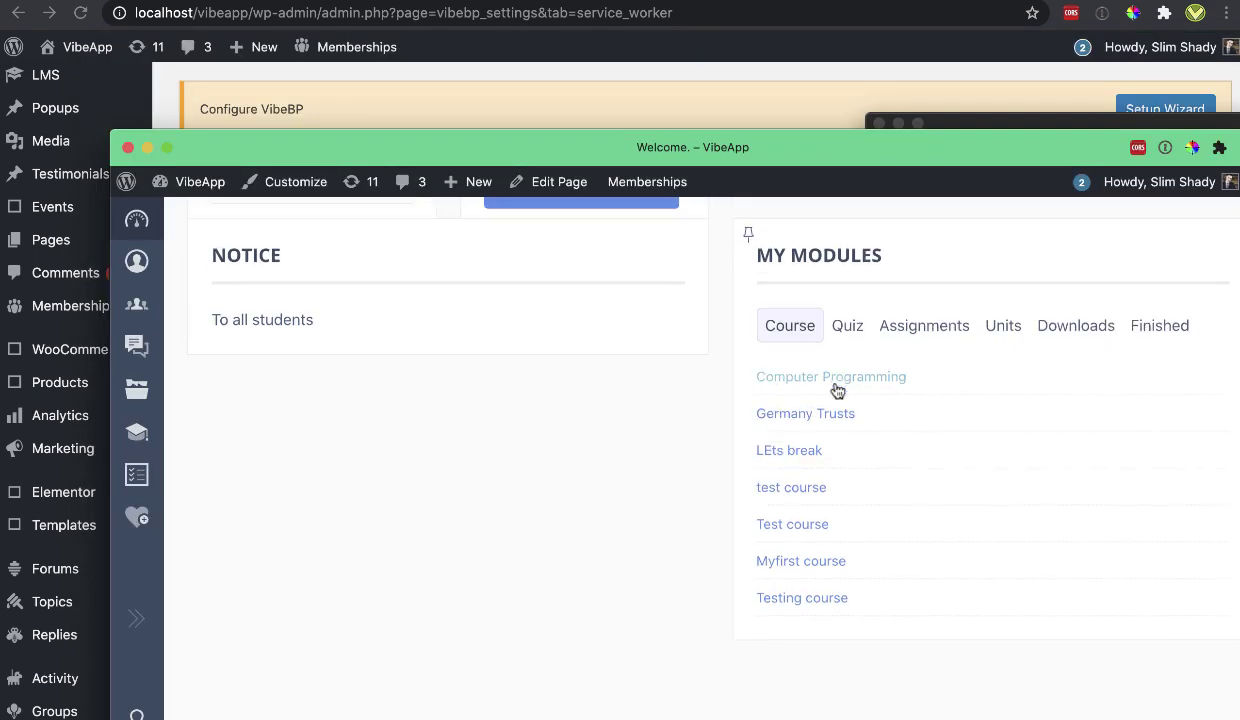
scroll(838, 390, "up", 10)
left_click_drag(960, 133, 898, 65)
mouse_move(1100, 120)
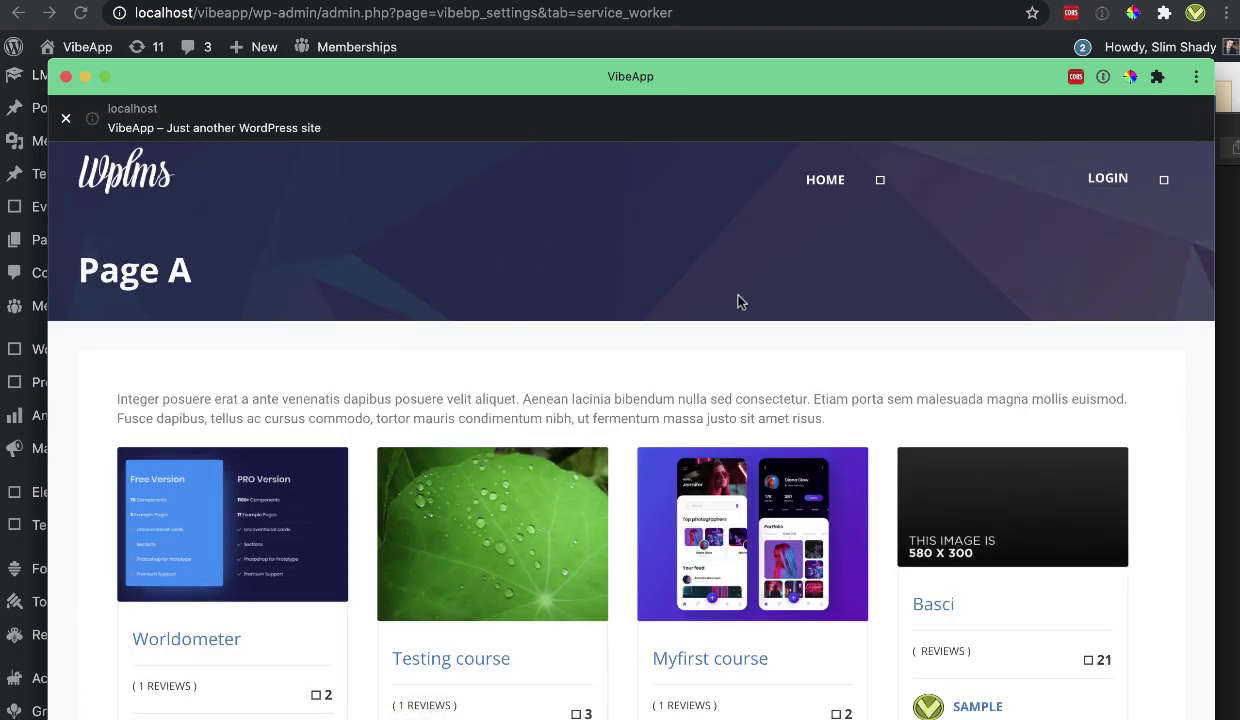
- Return from Page A to VibeApp's Welcome page and view its Profile and Groups sections
left_click(66, 122)
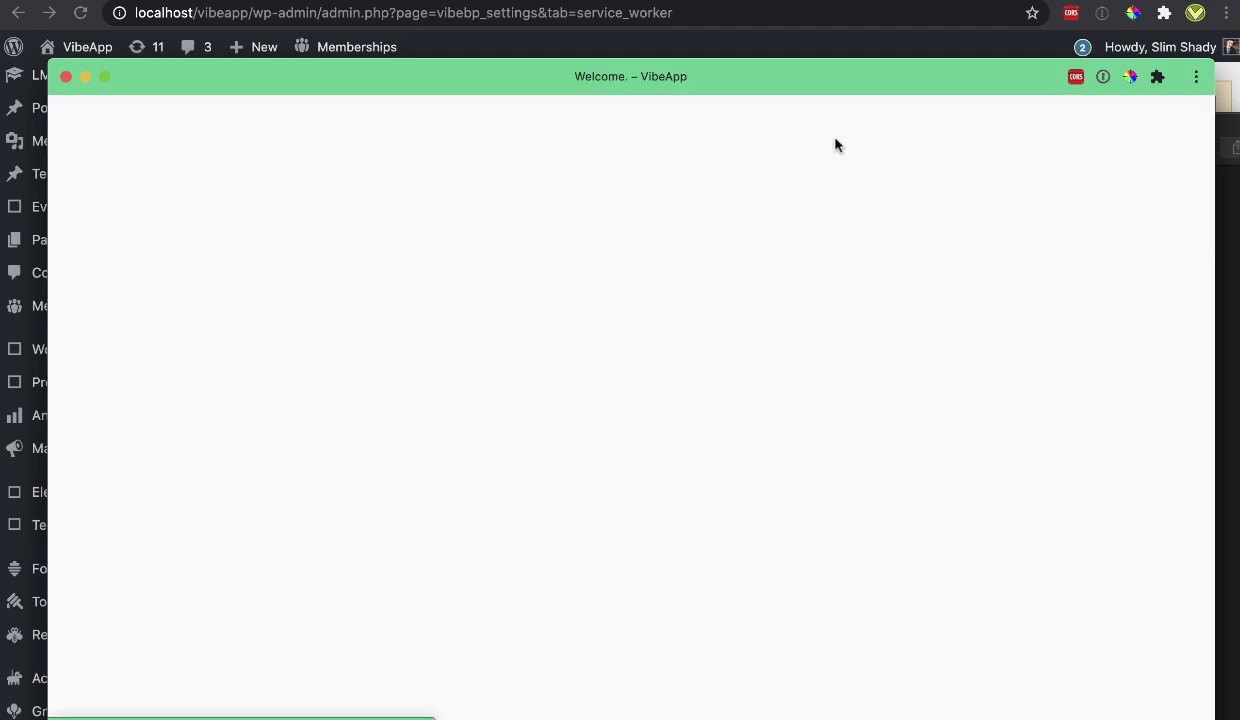
left_click_drag(772, 90, 741, 57)
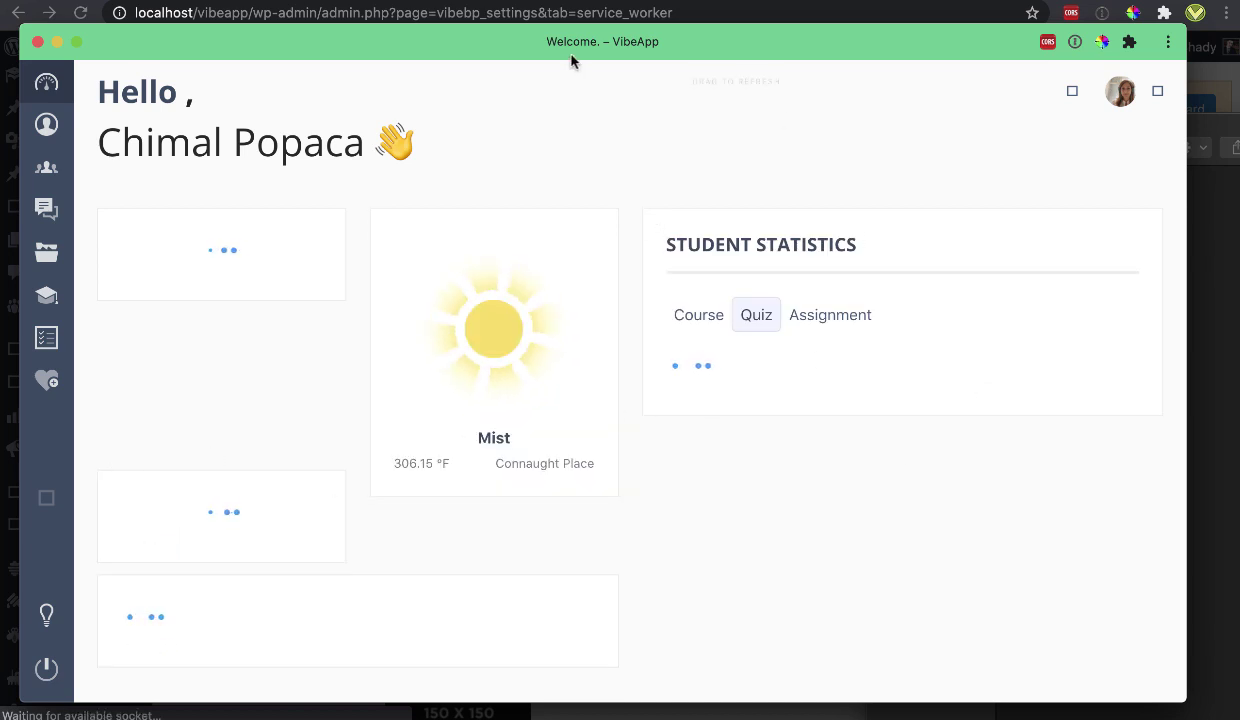
mouse_move(553, 45)
left_mouse_down()
mouse_move(516, 60)
mouse_move(572, 47)
left_mouse_up()
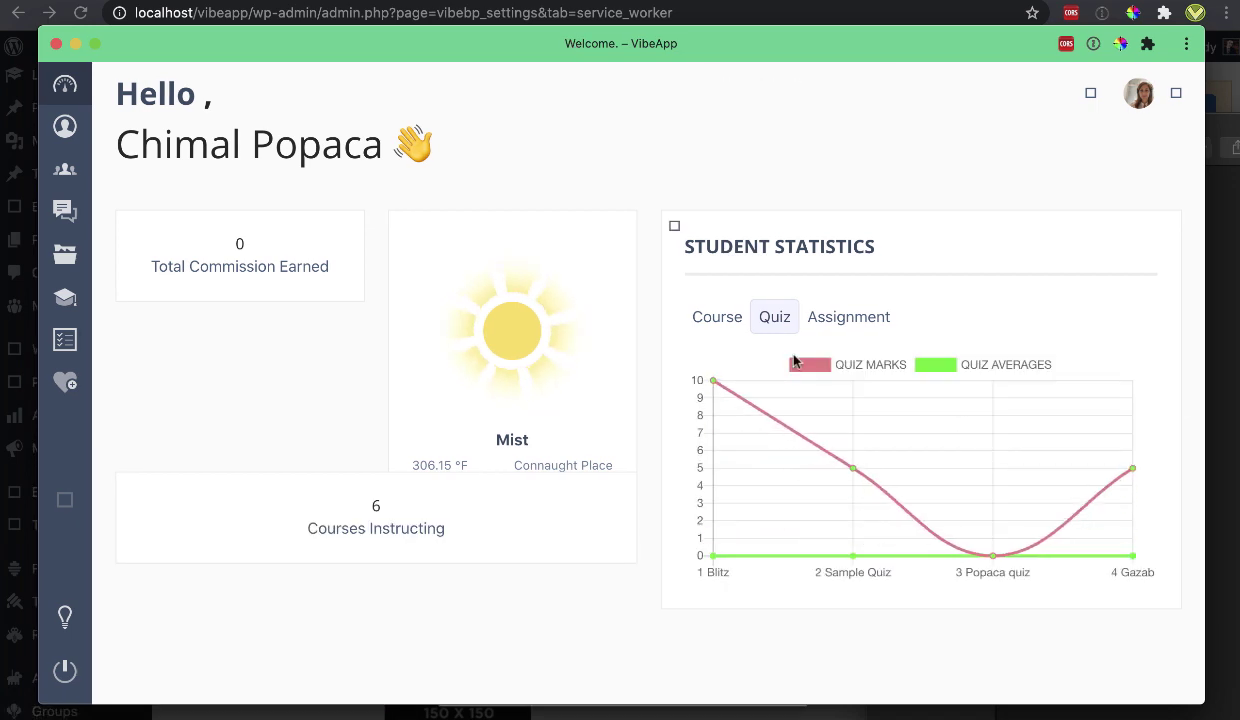
left_click(65, 125)
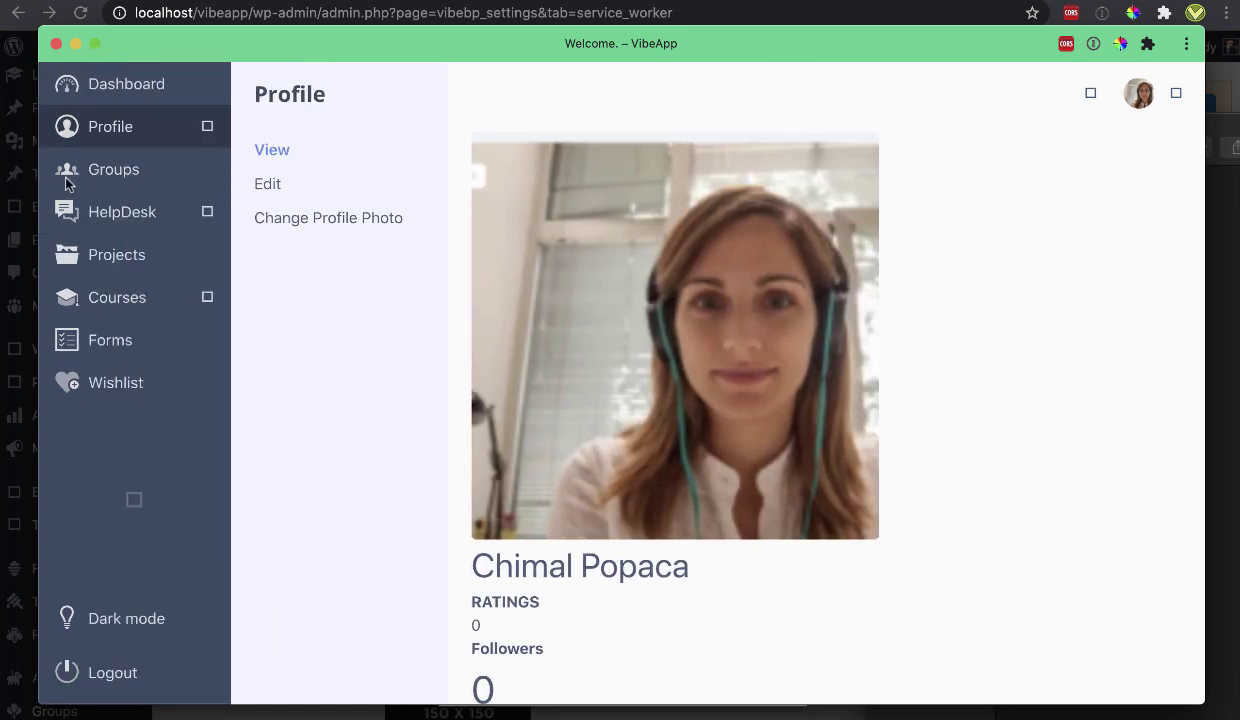
left_click(68, 172)
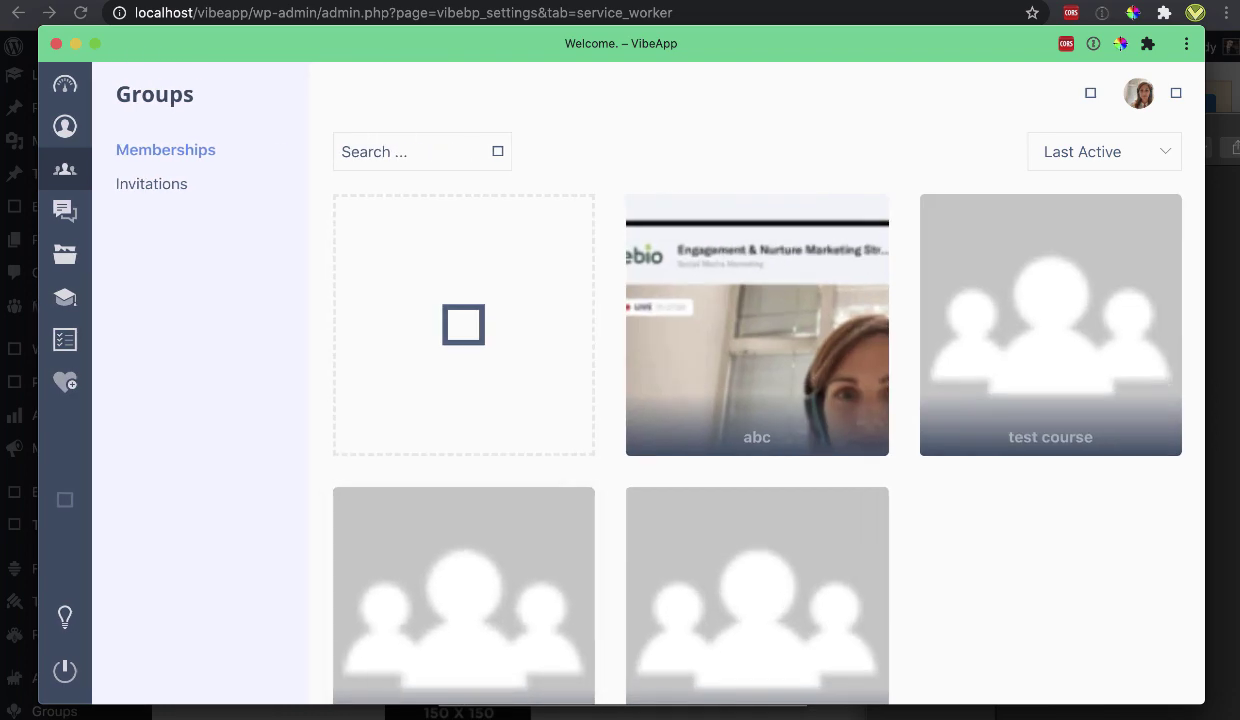
- Find VibeApp among the computer's installed applications in Launchpad
key("F4")
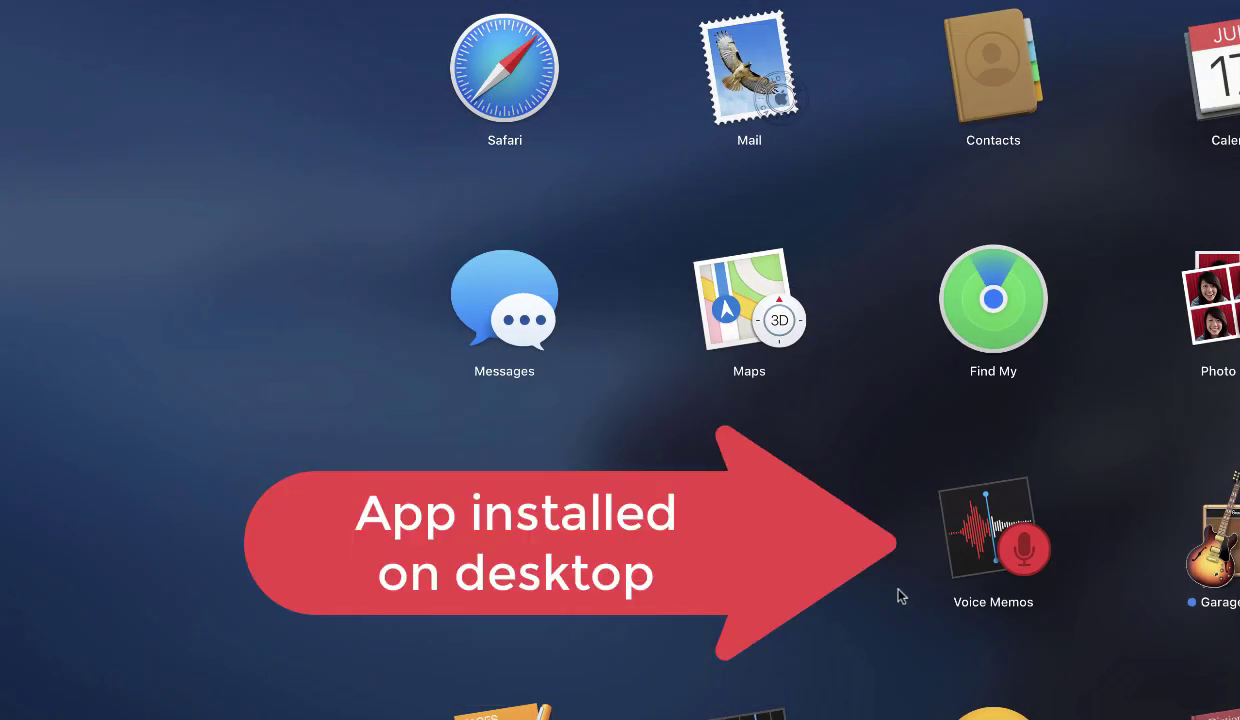
scroll(900, 597, "right", 5)
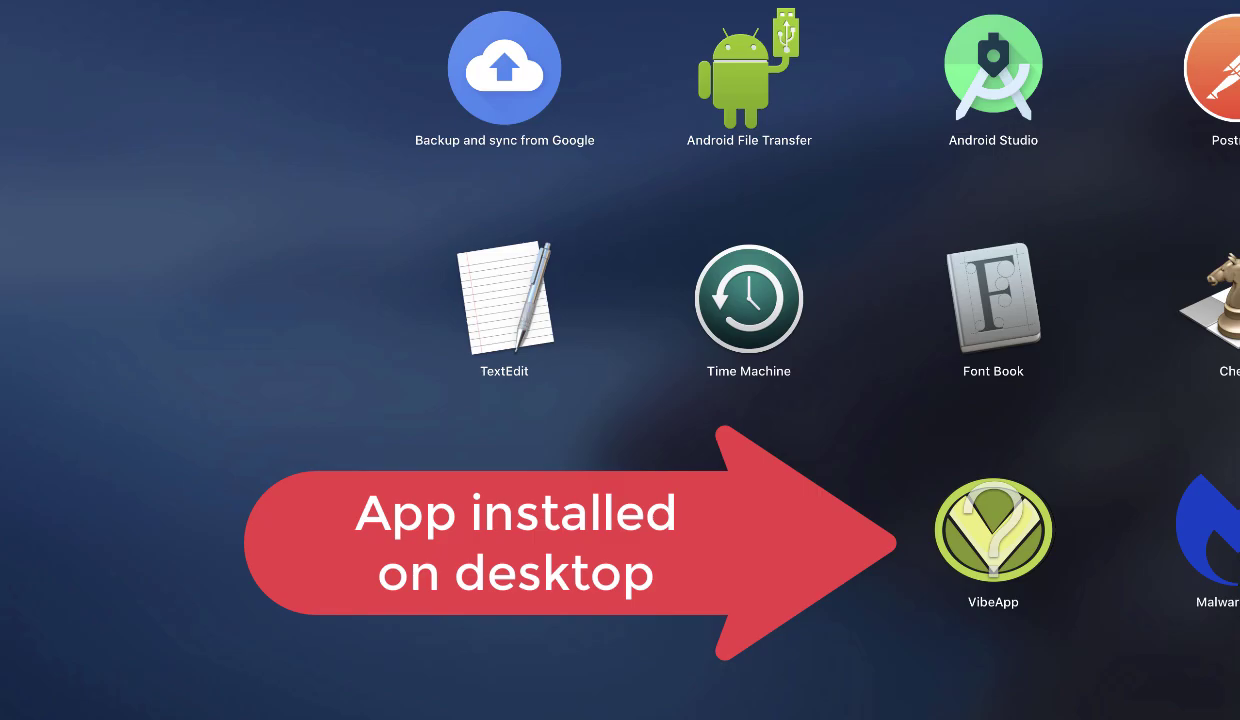
key("Escape")
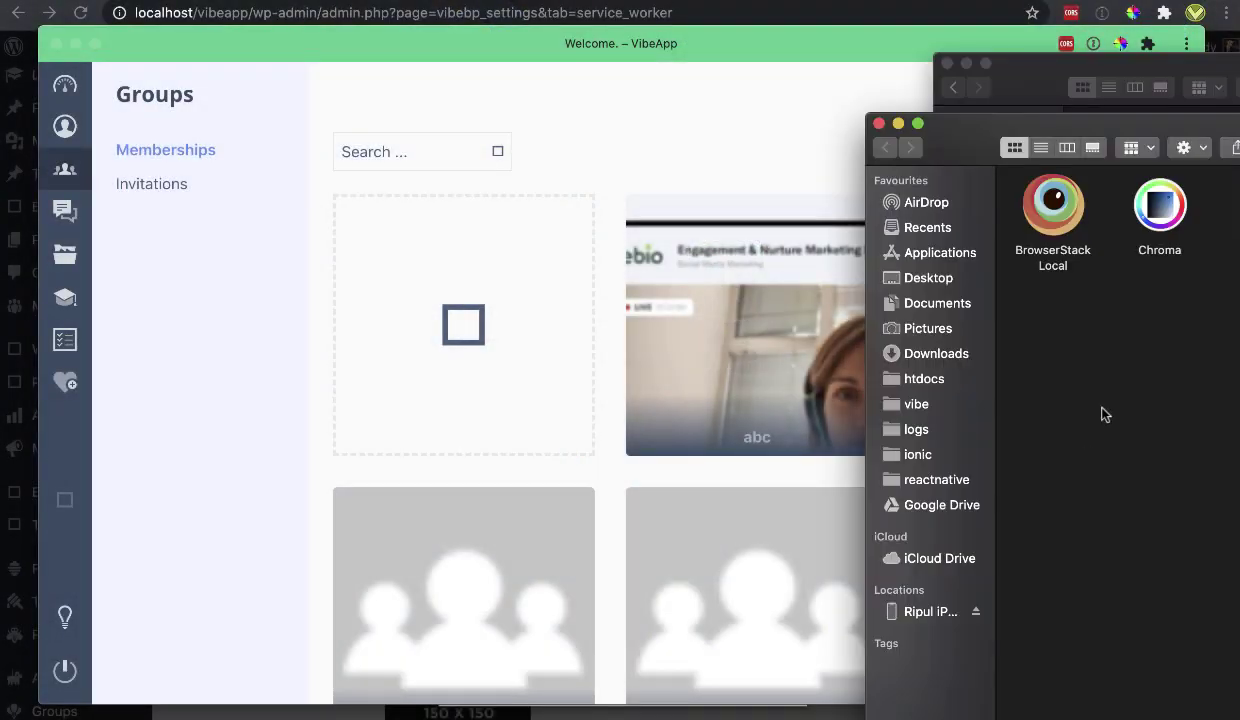
left_click_drag(1239, 143, 918, 187)
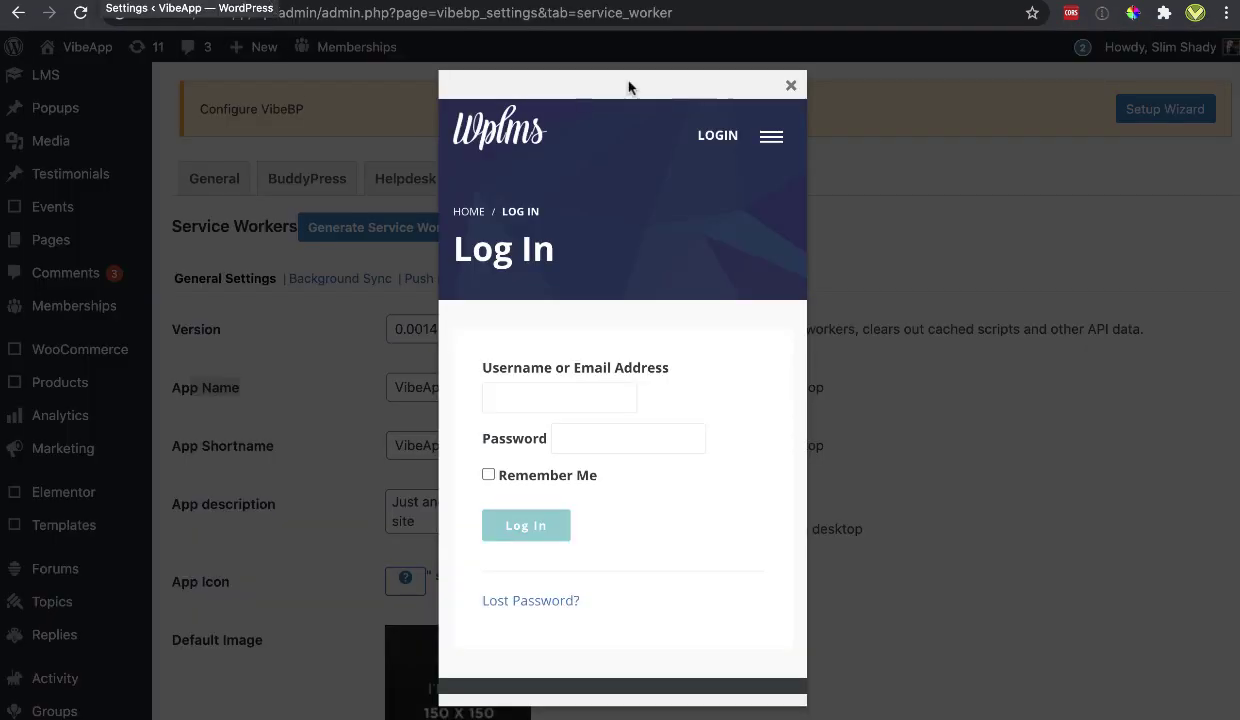
- Dismiss the login form over the WordPress settings and check the "welcome" part of the member page's address
left_click(790, 86)
scroll(517, 474, "down", 5)
scroll(517, 474, "down", 2)
scroll(517, 400, "up", 2)
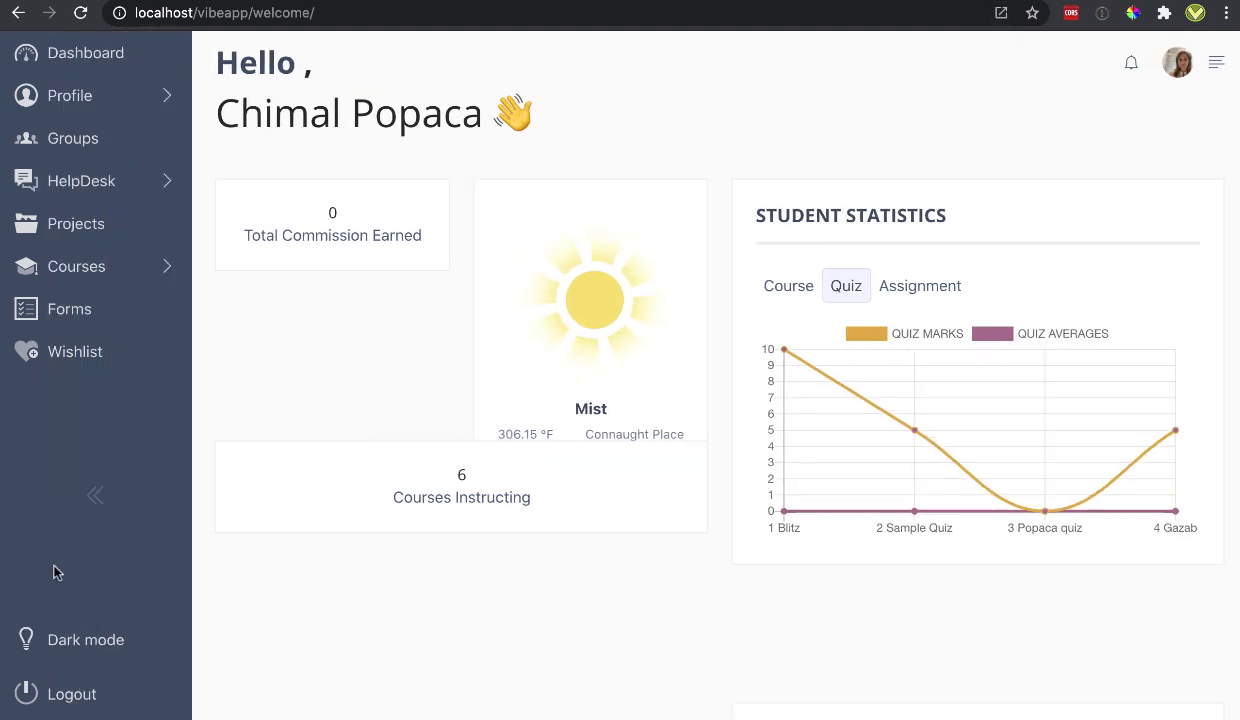
left_click_drag(254, 13, 391, 14)
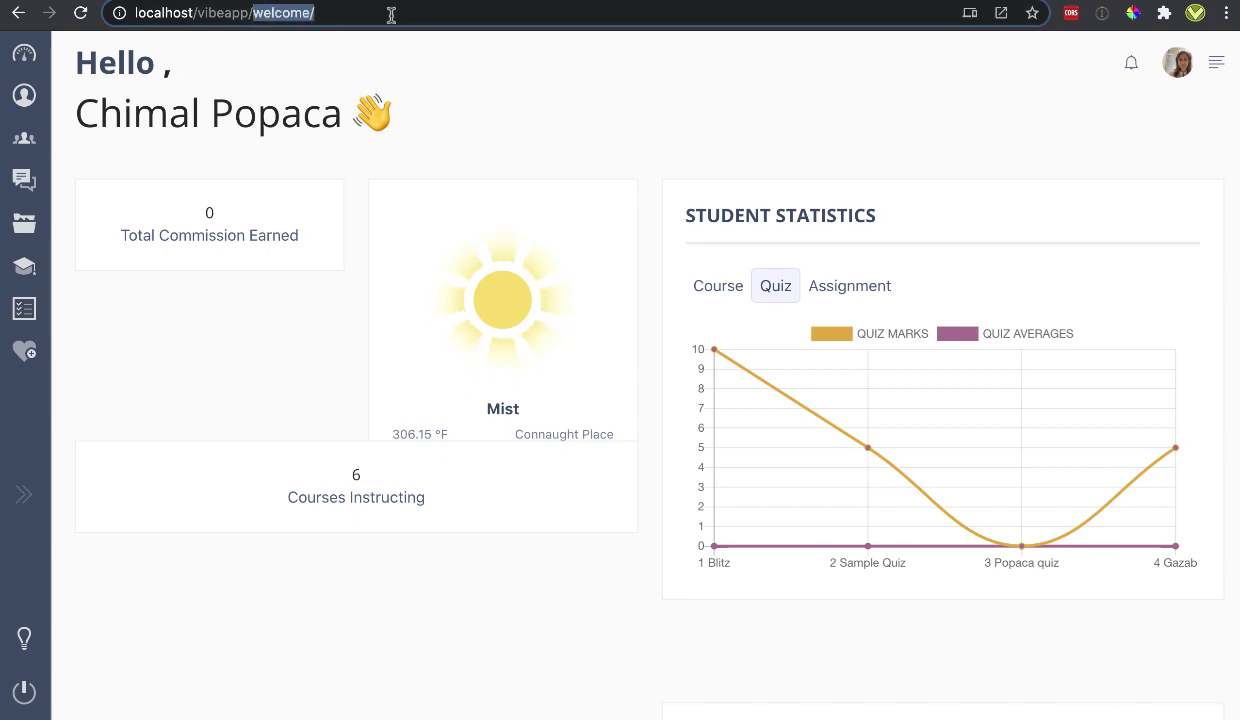
- Switch the Welcome page's service worker to Offline in the browser's developer tools and reload the page
key("super+alt+i")
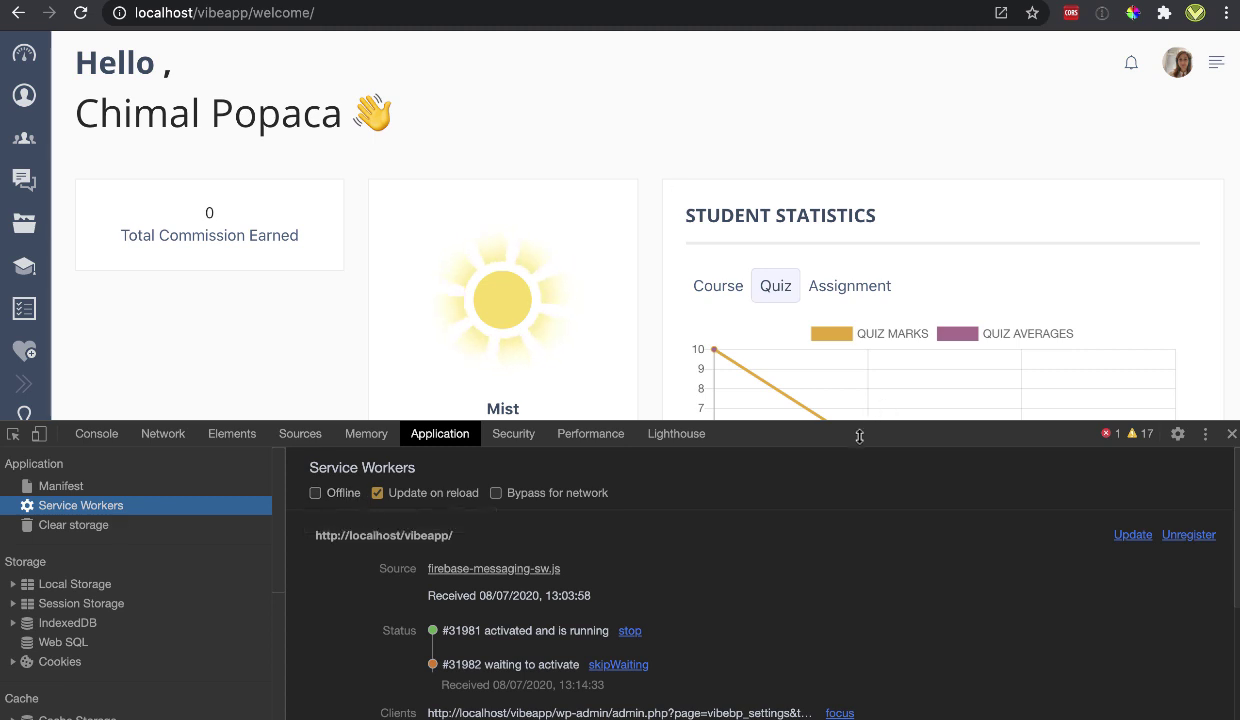
left_click_drag(859, 436, 859, 585)
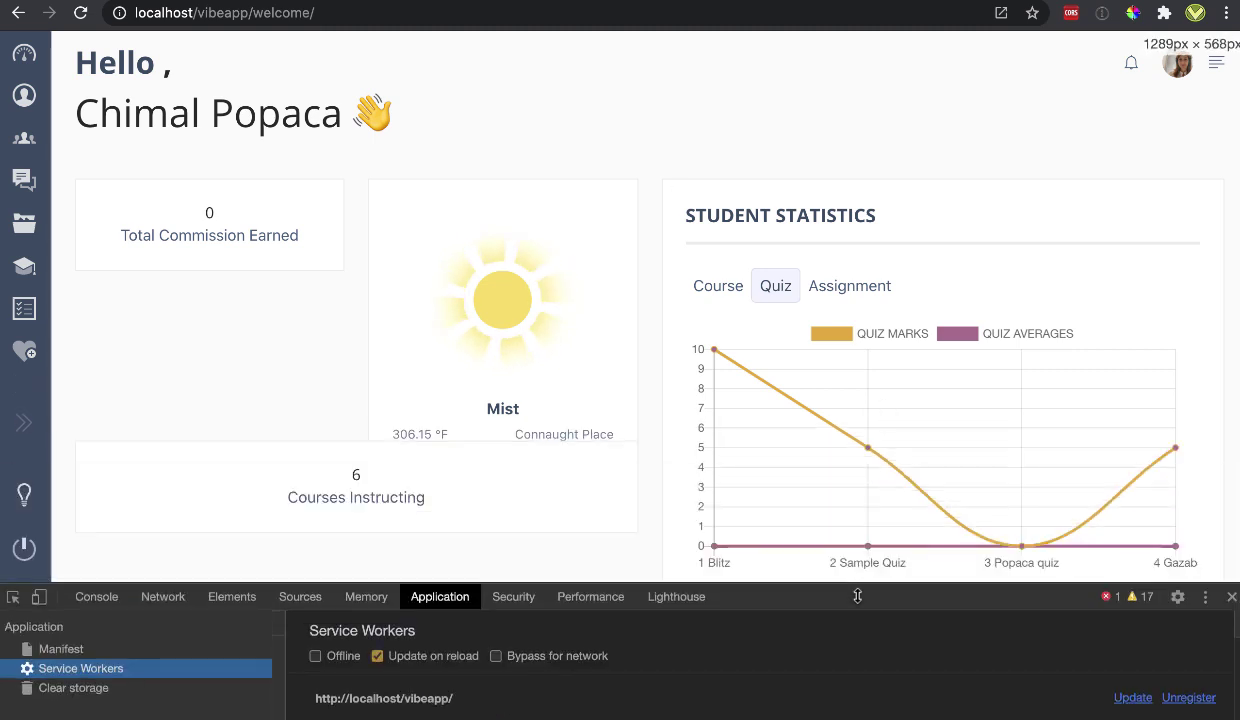
left_click(333, 664)
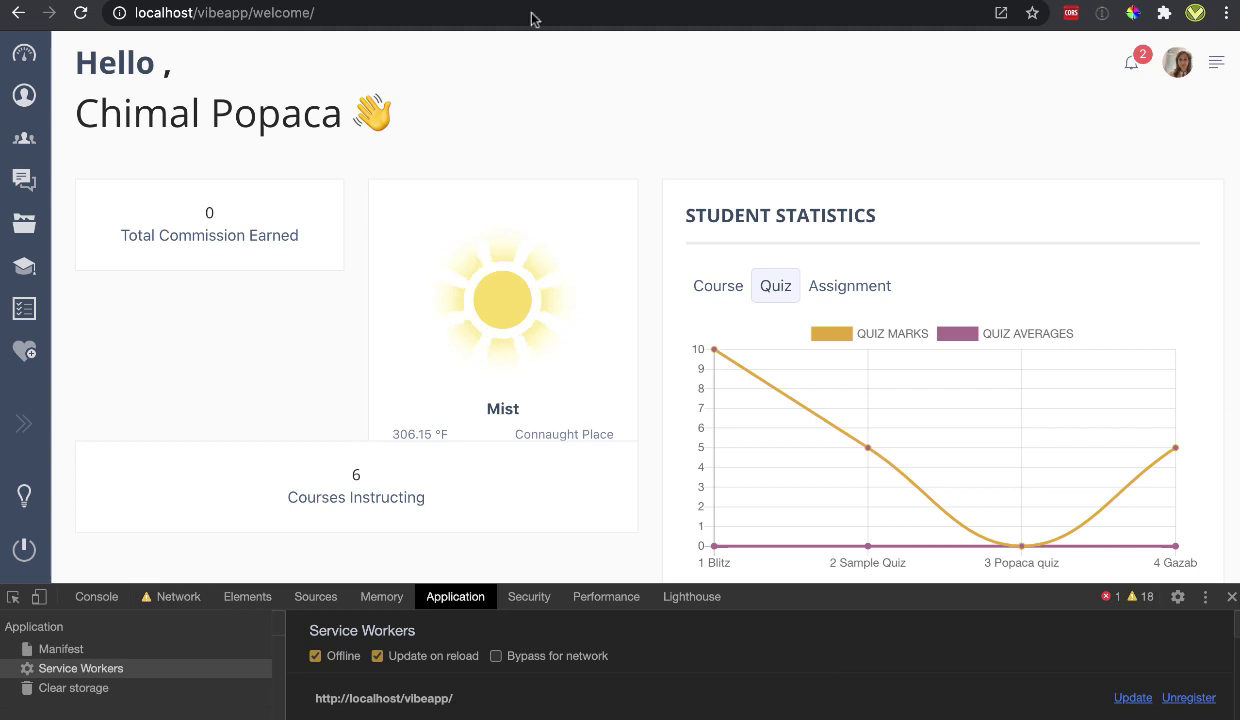
right_click(461, 87)
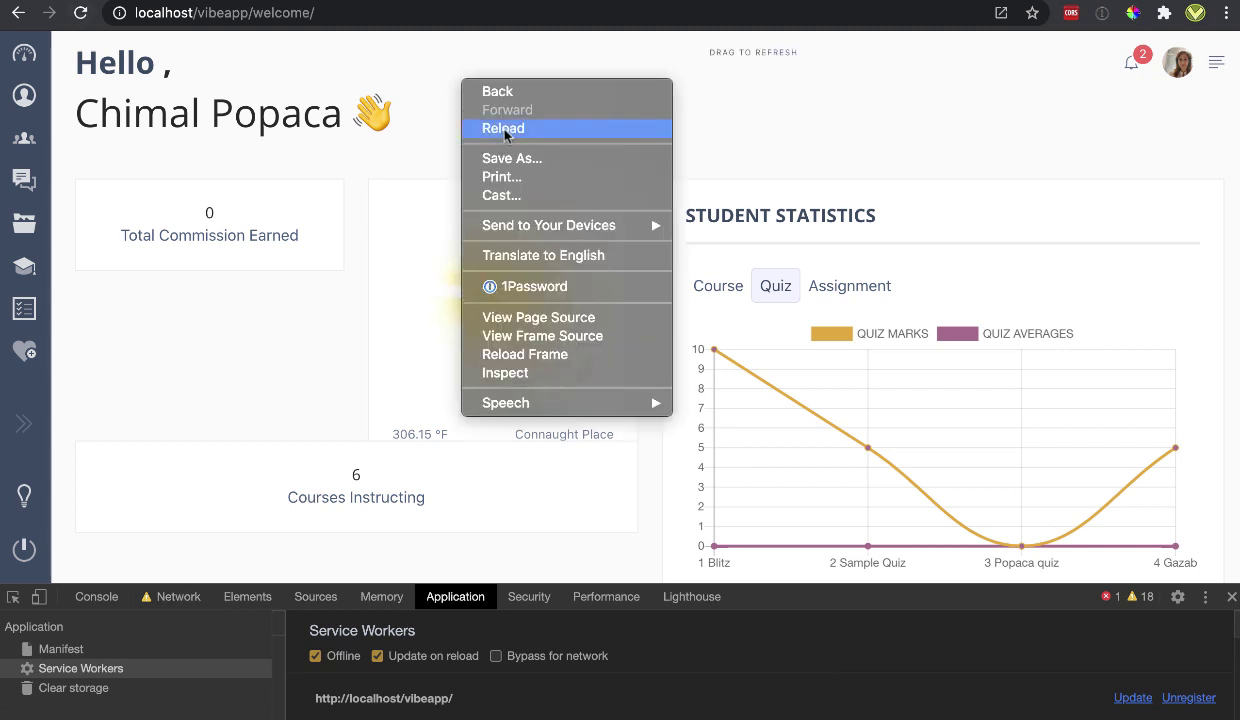
left_click(504, 130)
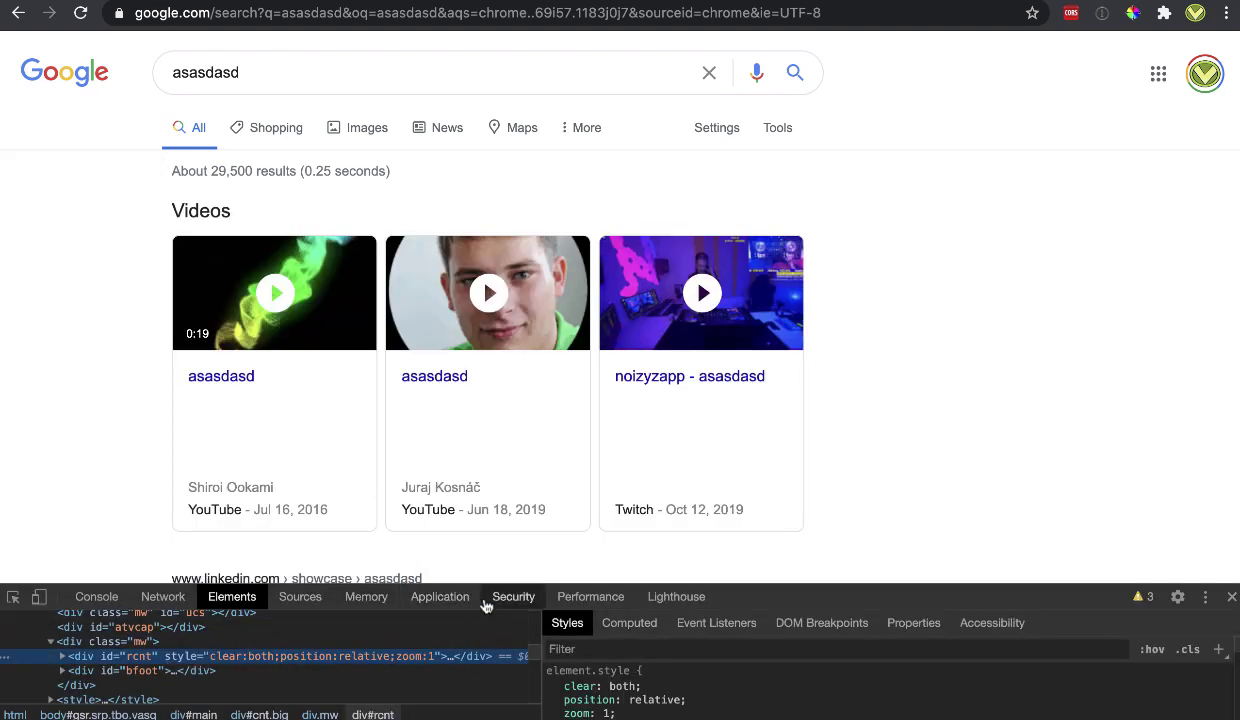
- Set the Google results page to Offline in its service worker tools and try a search with "asda" for comparison
left_click(170, 598)
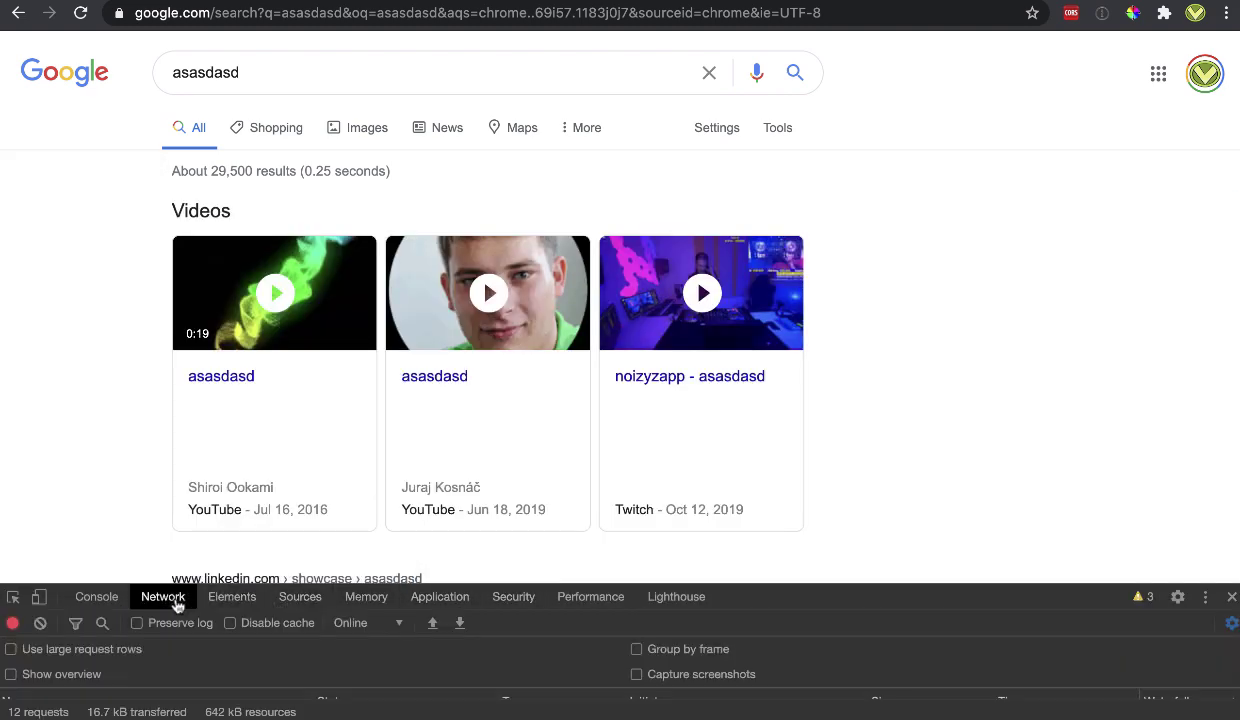
left_click(445, 597)
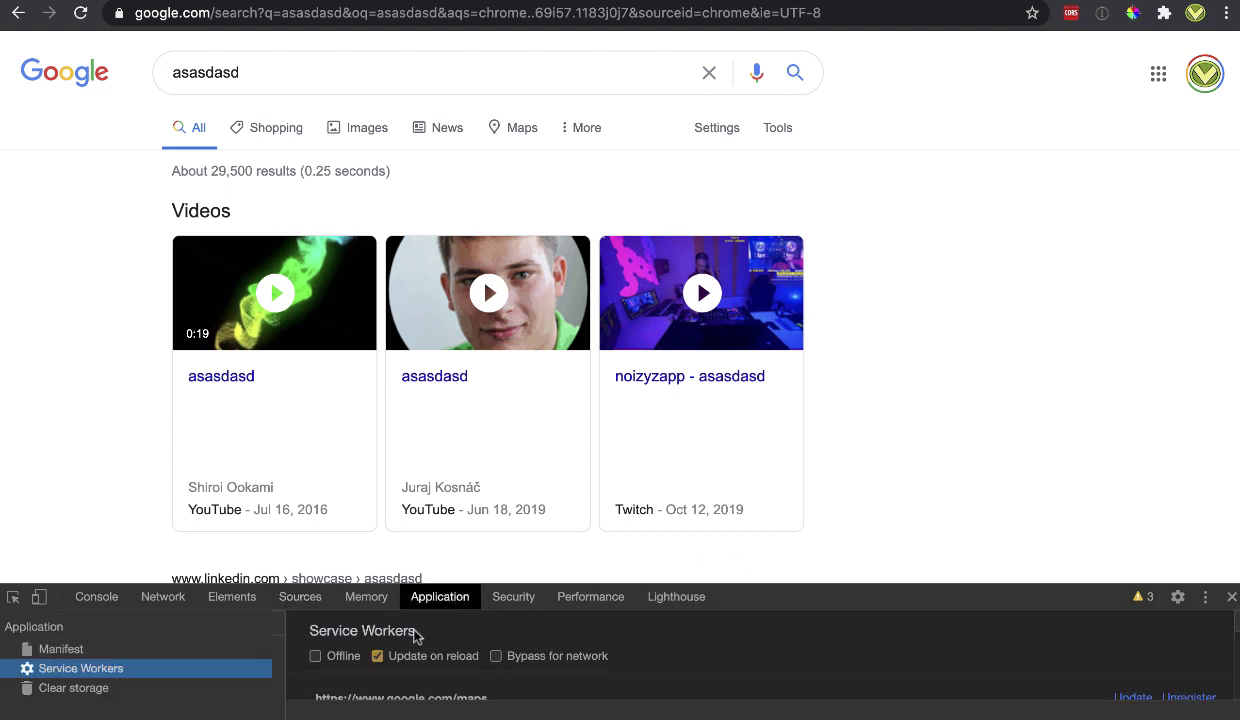
left_click(341, 655)
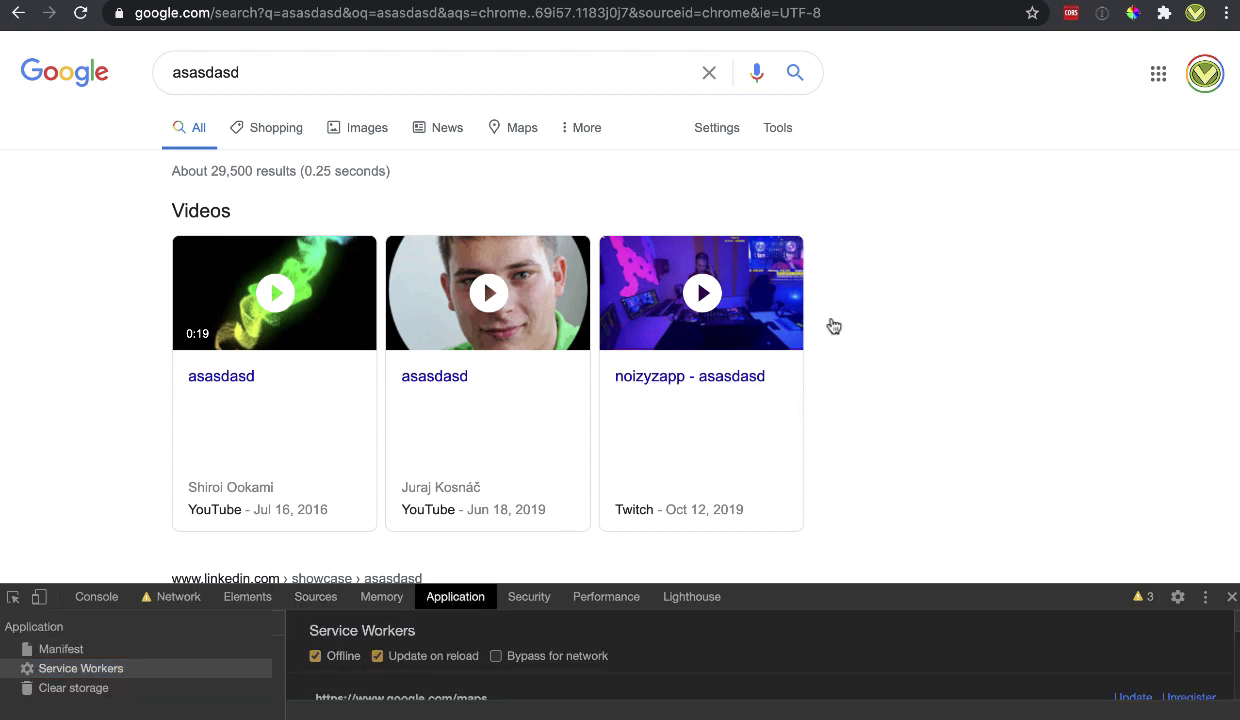
left_click(506, 77)
type("asda")
key("Return")
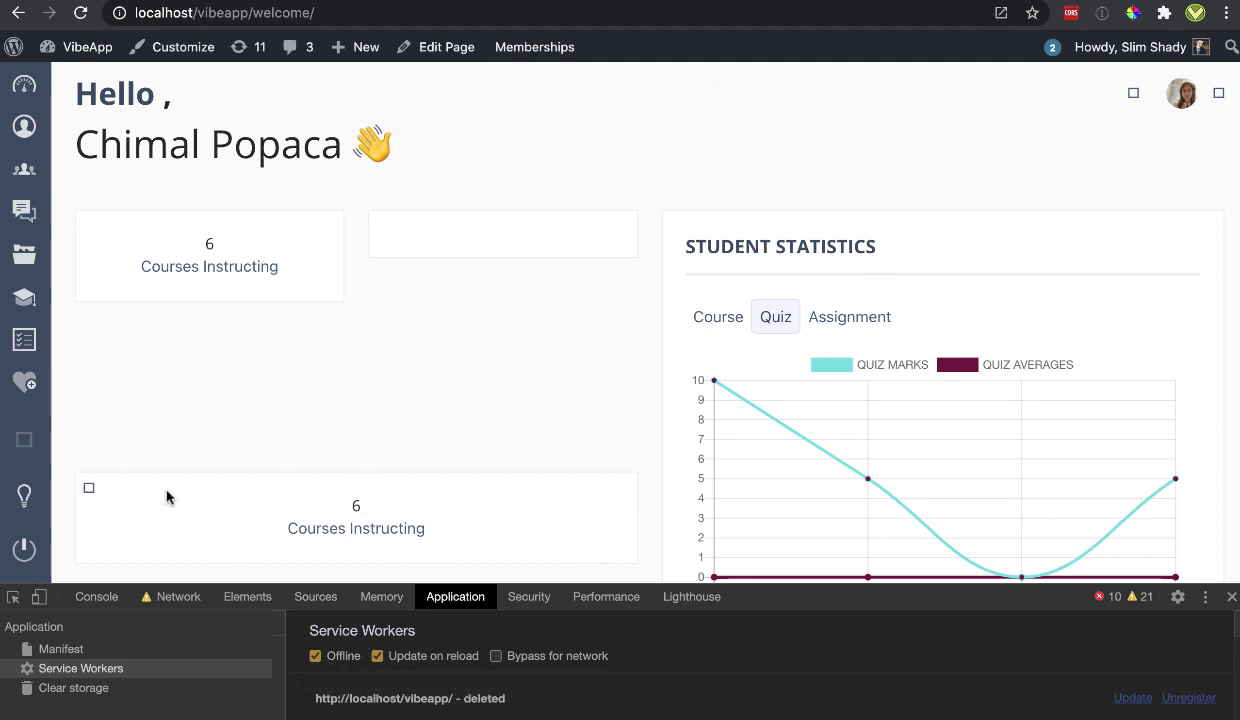
- View Achievements and My Courses in the offline member page's Courses section, resuming the paused script in between
mouse_move(79, 191)
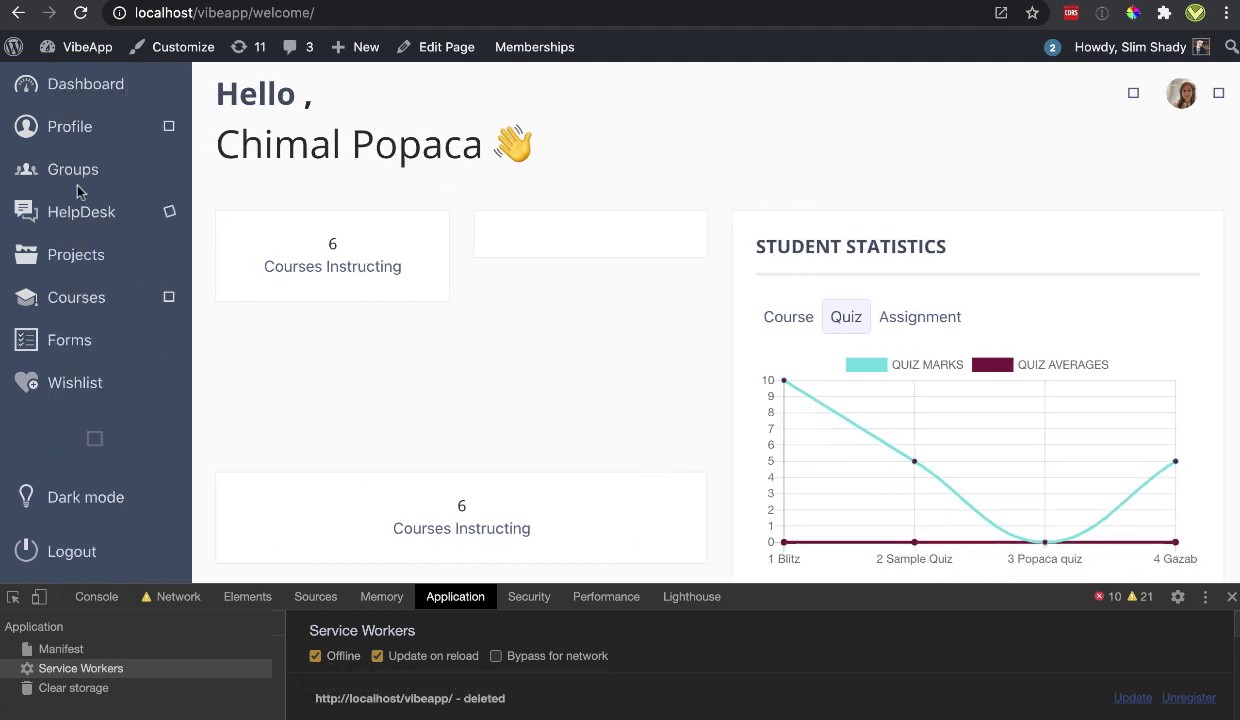
left_click(74, 299)
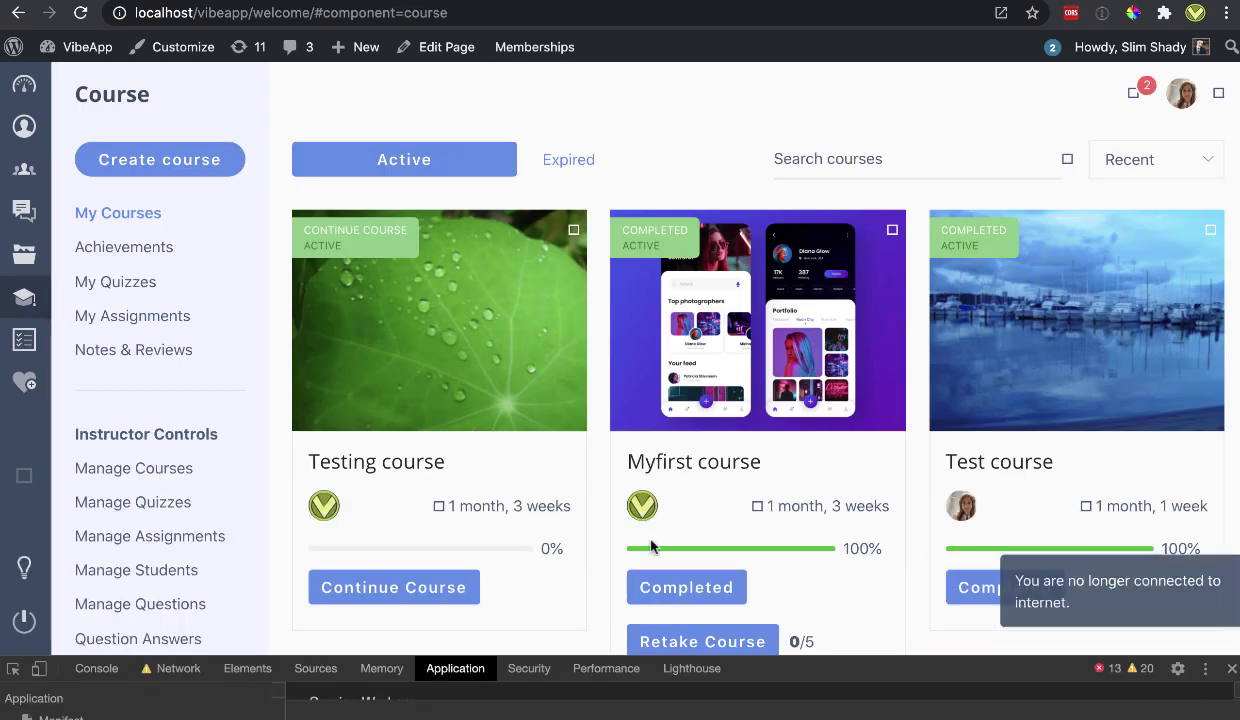
left_click(133, 247)
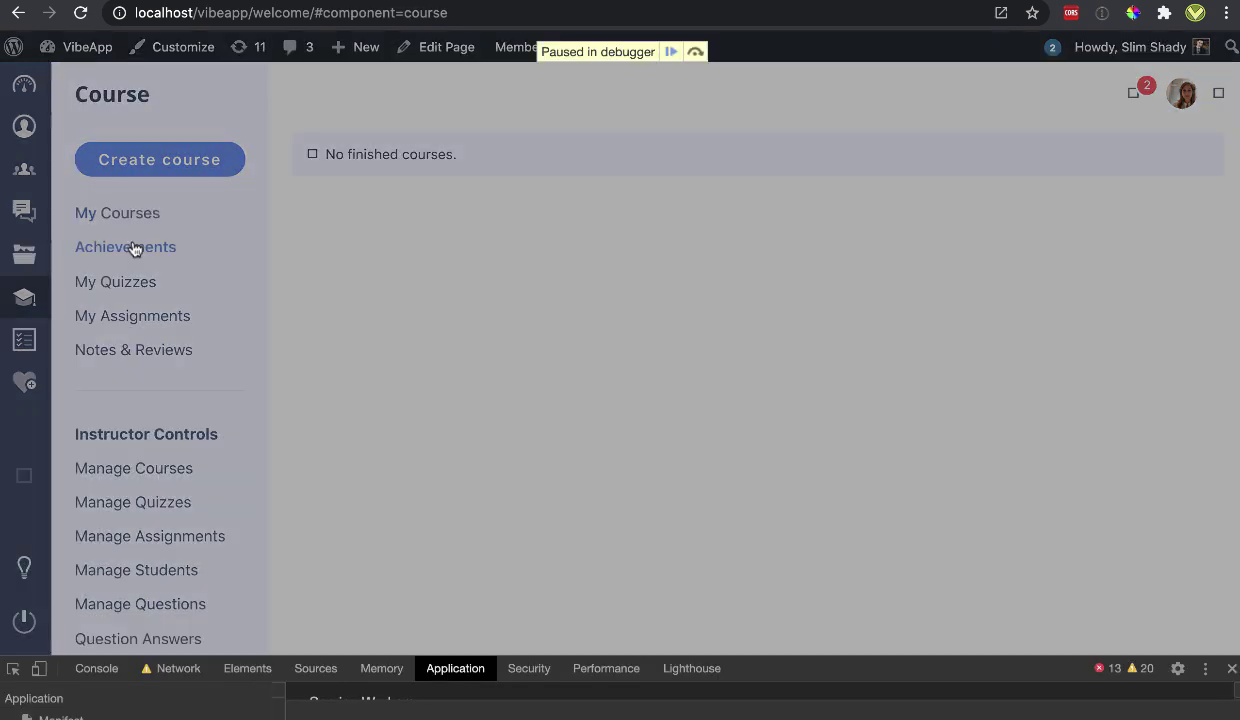
left_click(671, 52)
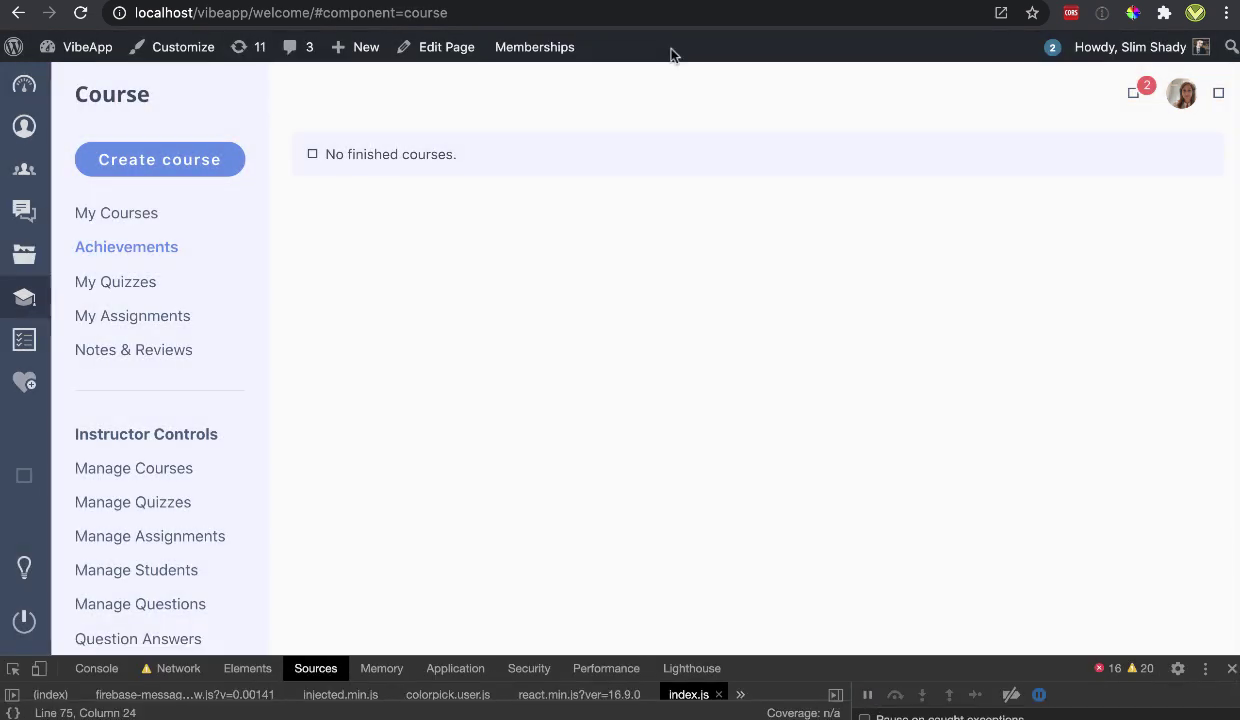
left_click(89, 211)
scroll(880, 459, "down", 5)
scroll(880, 460, "up", 5)
- View the Profile, Groups and HelpDesk sections of the offline member page, dismissing the alert in HelpDesk
mouse_move(47, 302)
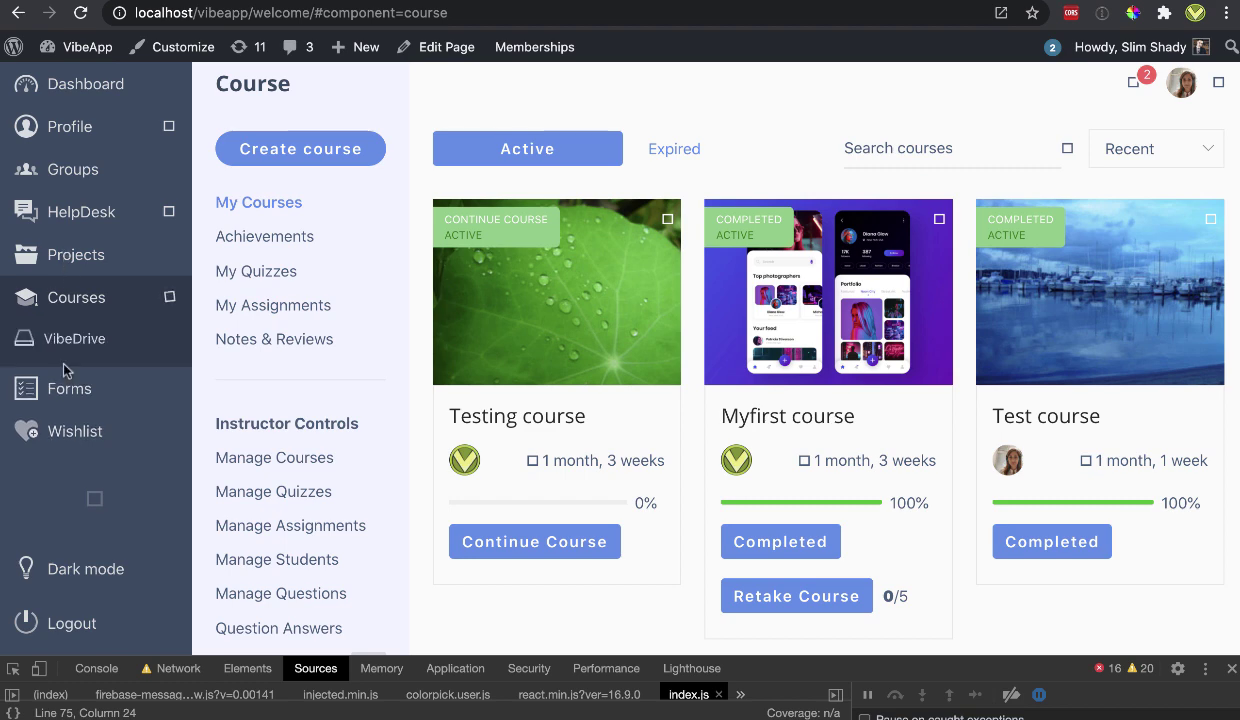
left_click(72, 127)
left_click(72, 127)
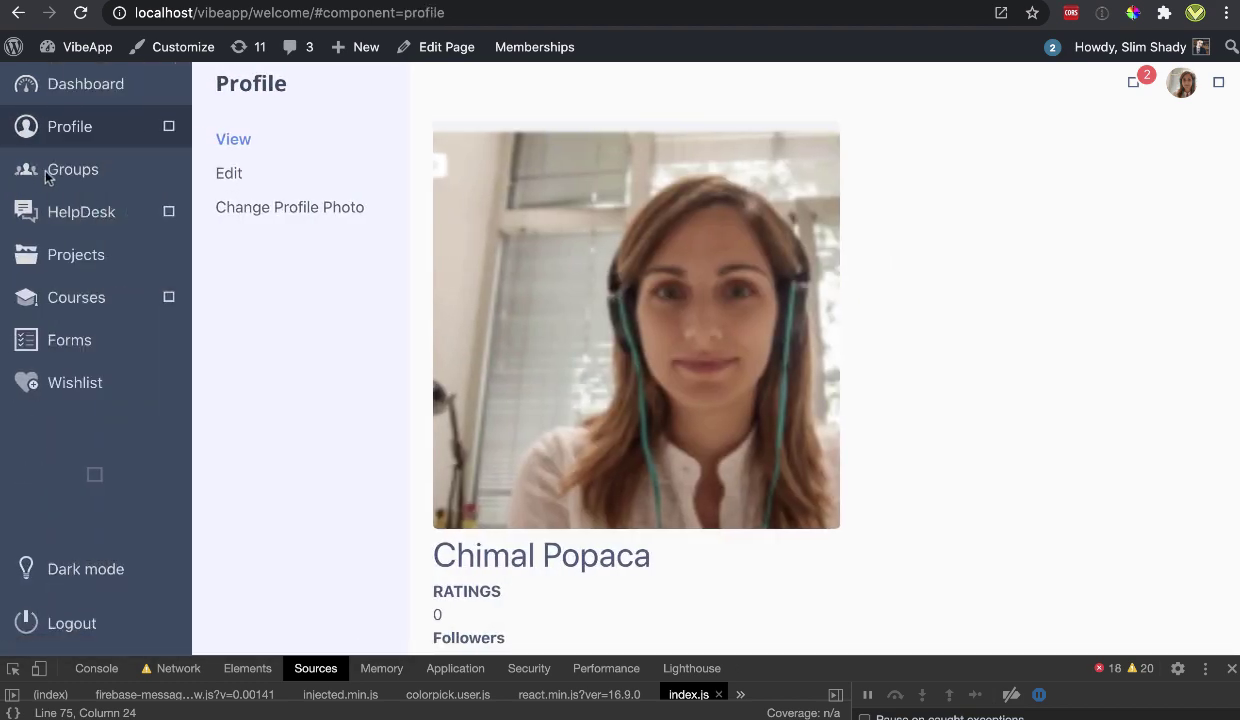
left_click(45, 168)
left_click(684, 360)
left_click(297, 122)
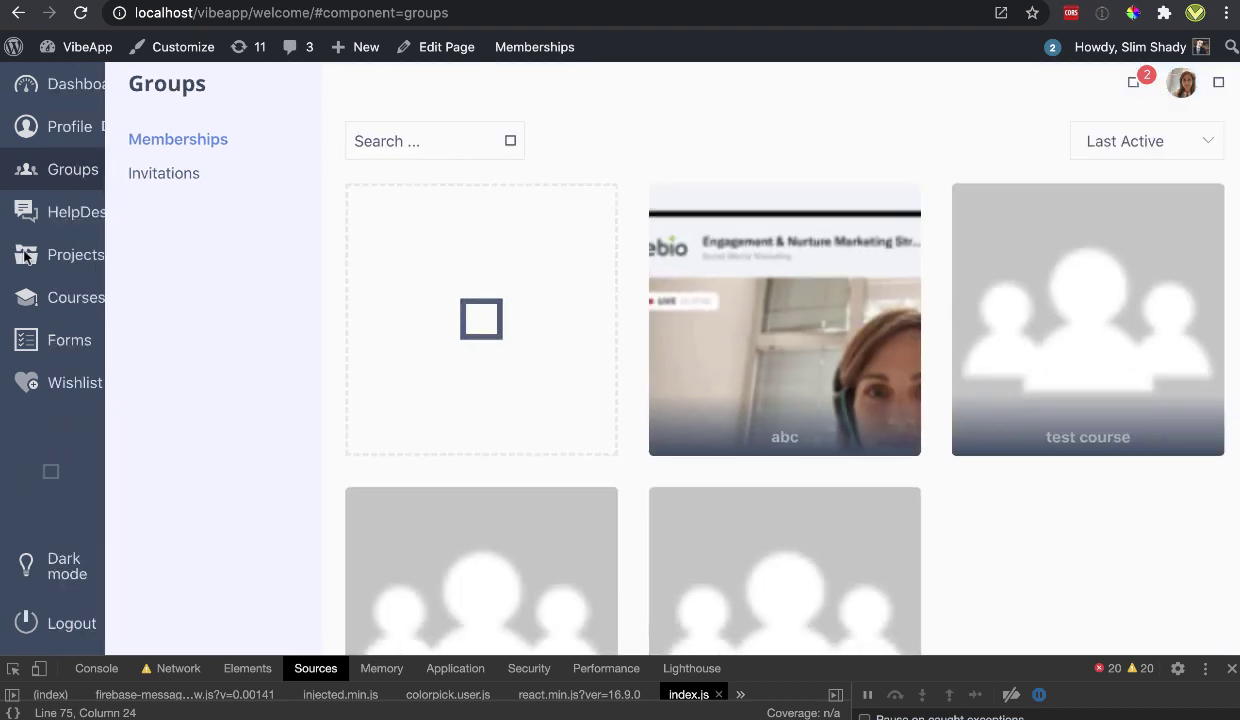
left_click(66, 214)
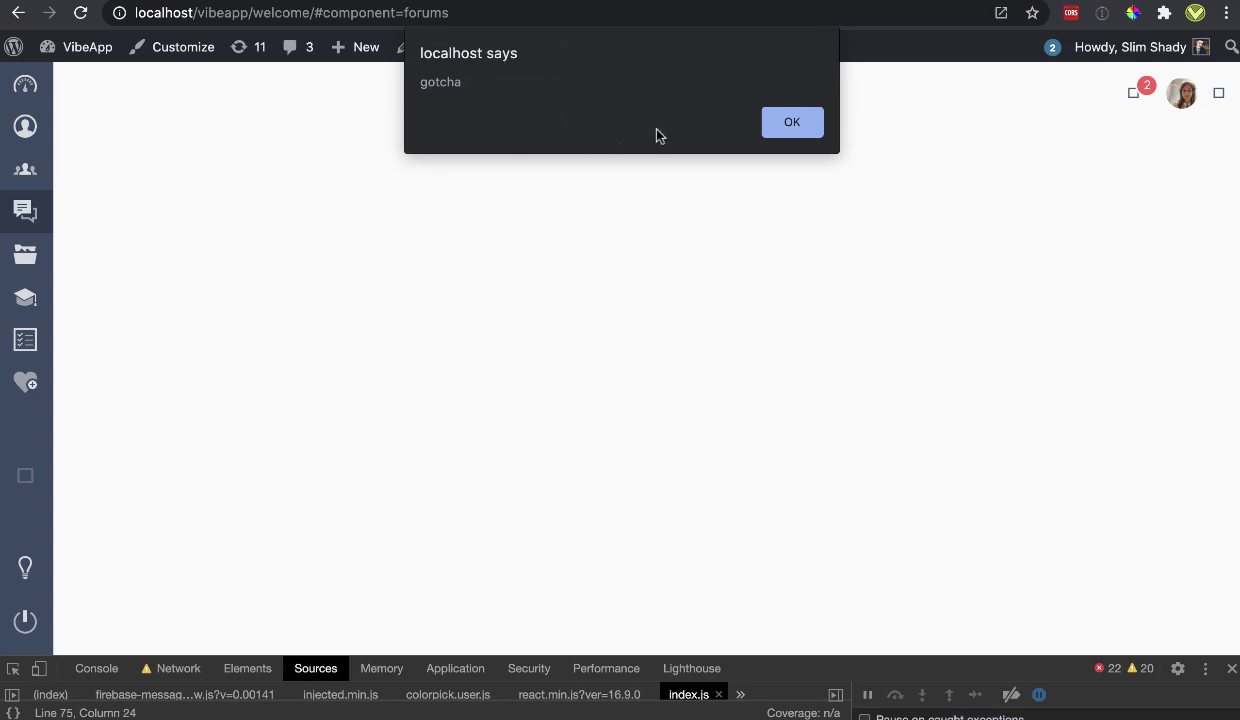
left_click(790, 123)
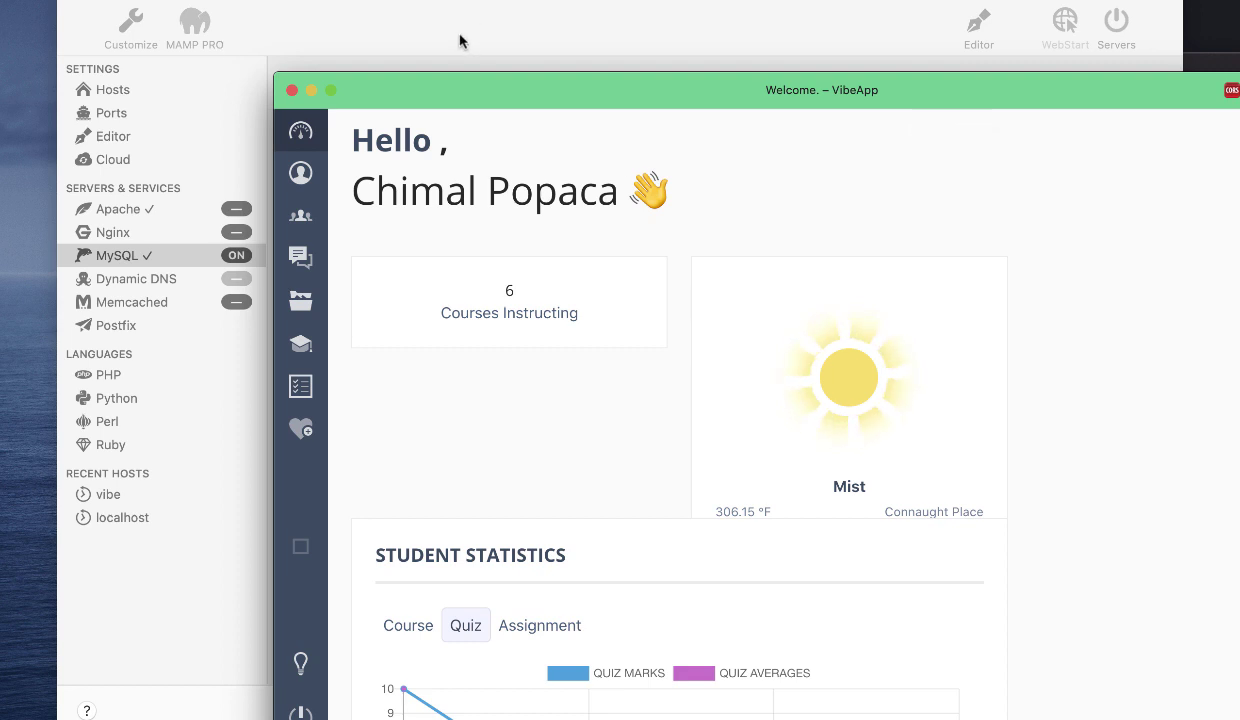
- Switch to the VibeApp desktop window and view its Profile, course Achievements and HelpDesk sections
left_click_drag(861, 88, 718, 59)
left_click(198, 136)
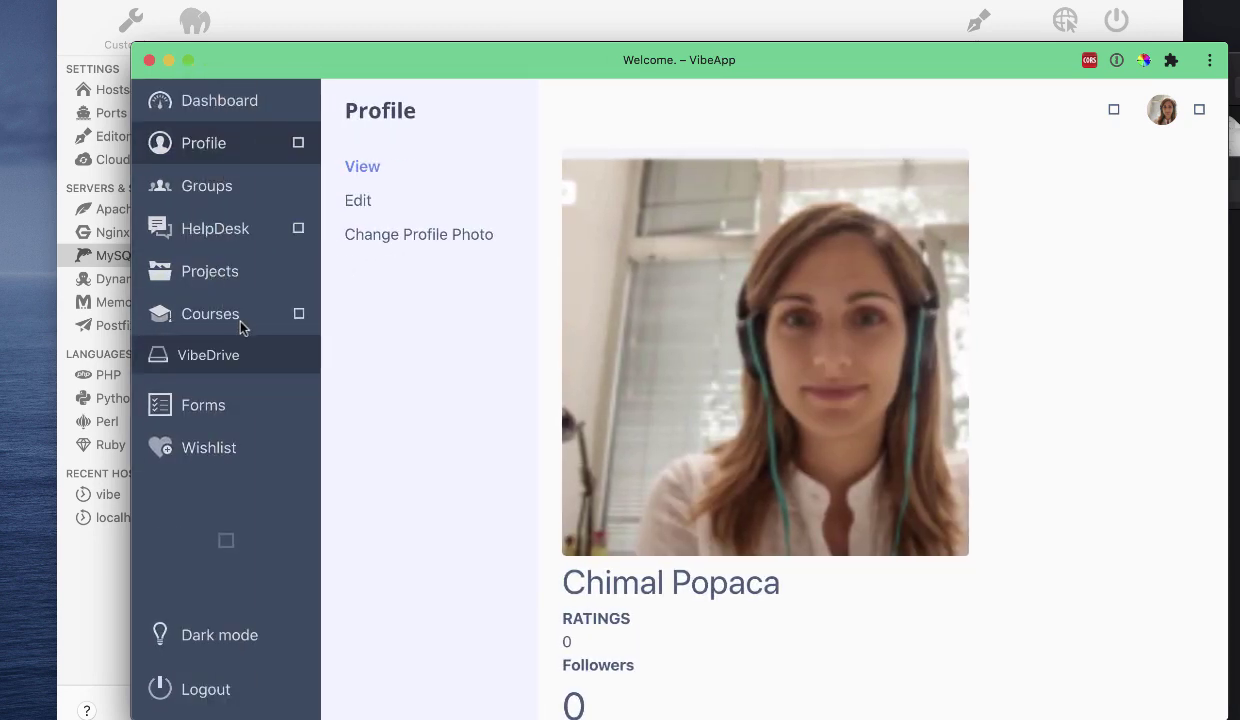
left_click(232, 314)
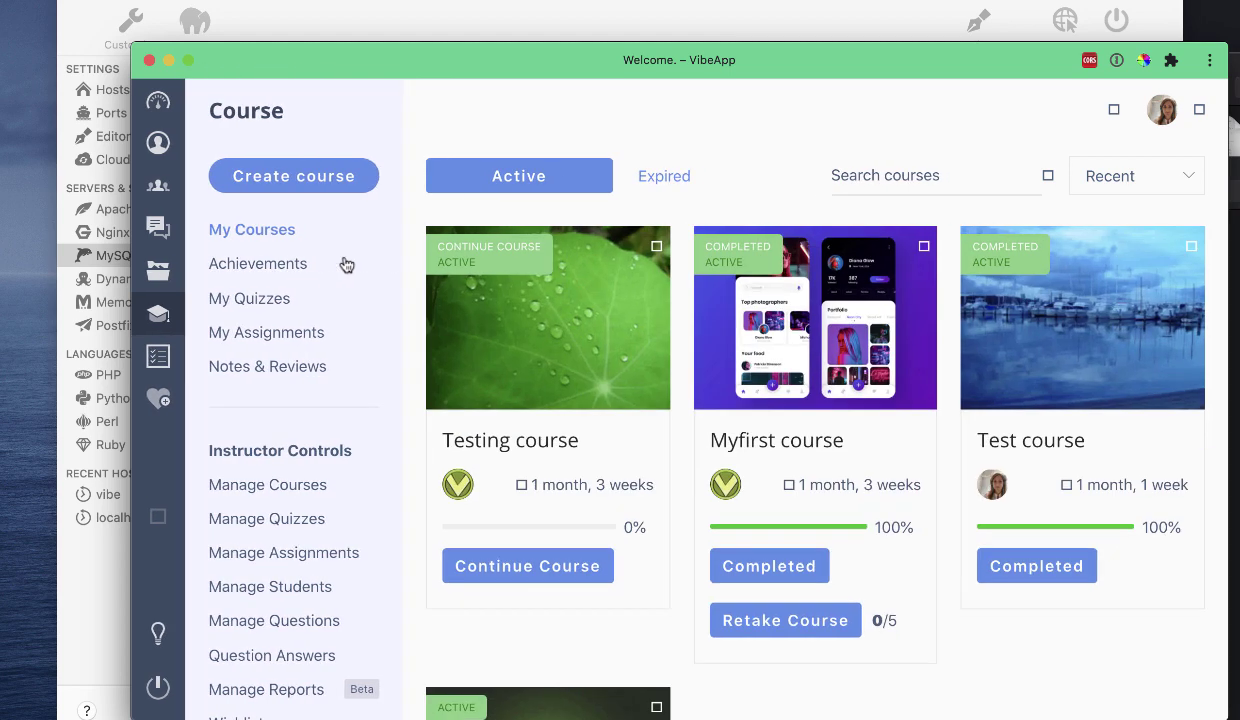
left_click(338, 264)
mouse_move(185, 275)
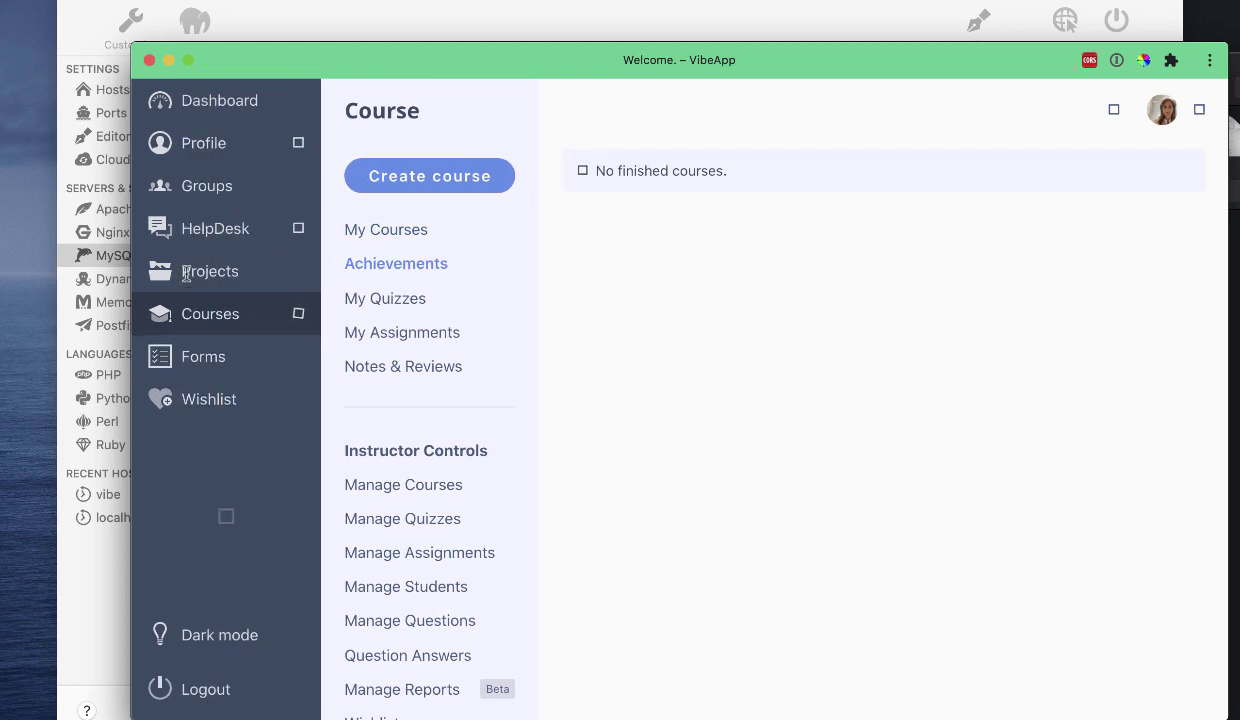
left_click(216, 228)
left_click(850, 168)
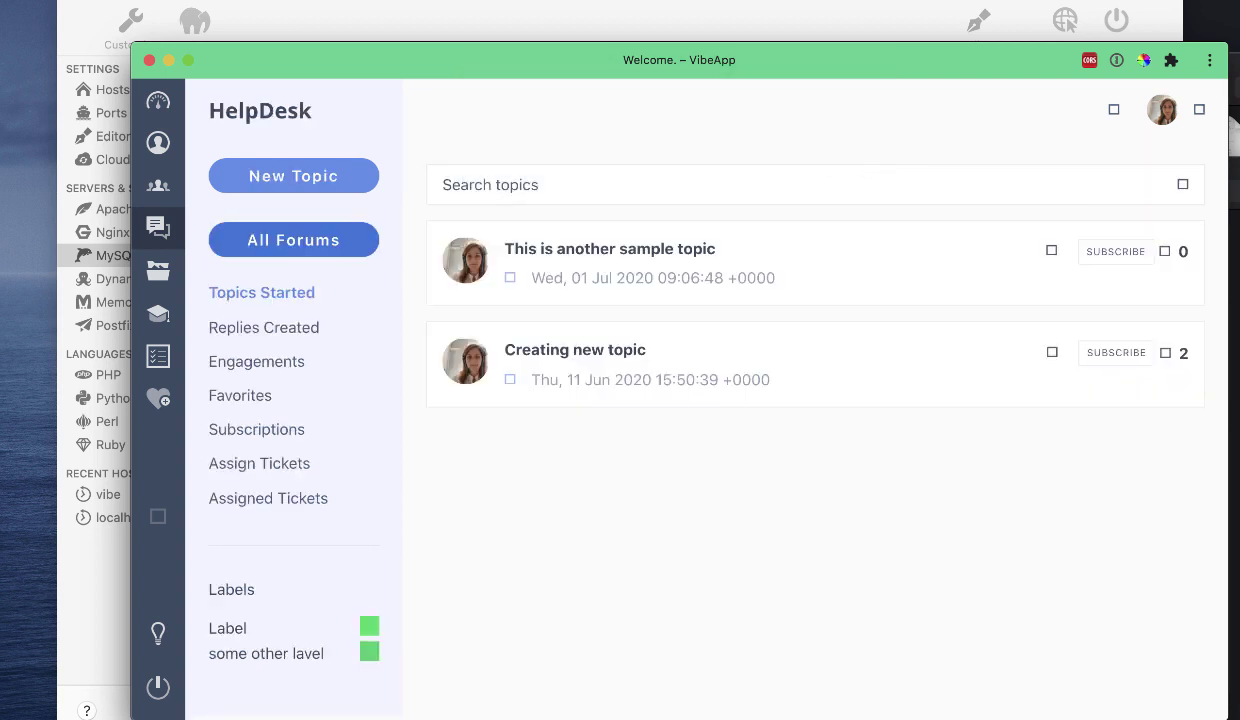